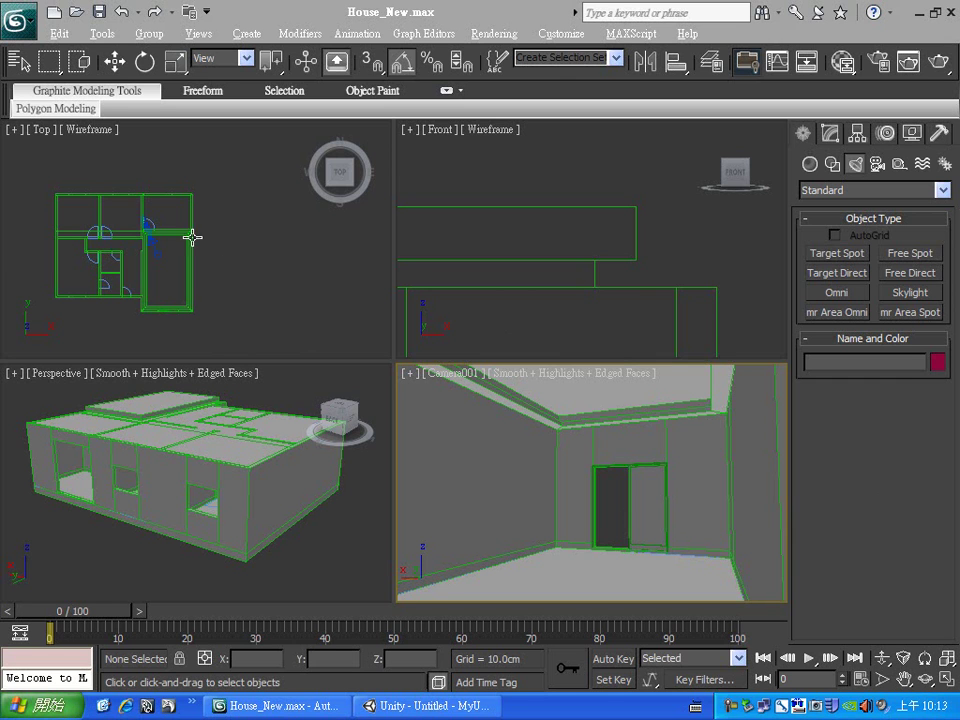
Delete Camera001 from the house scene and zoom out the Top viewport
left_click(153, 245)
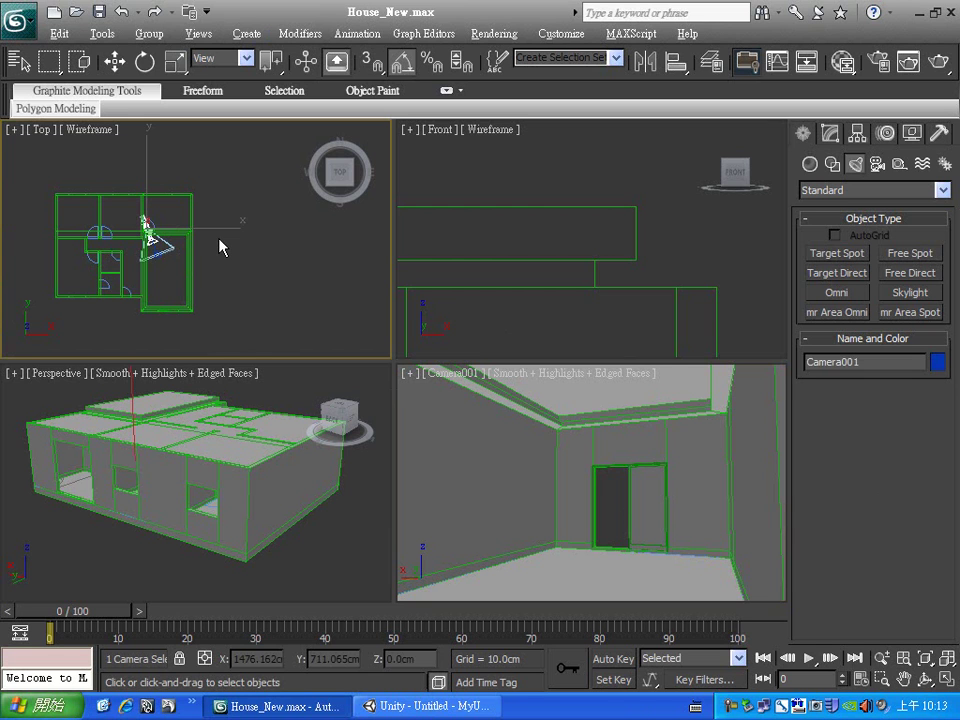
key("Delete")
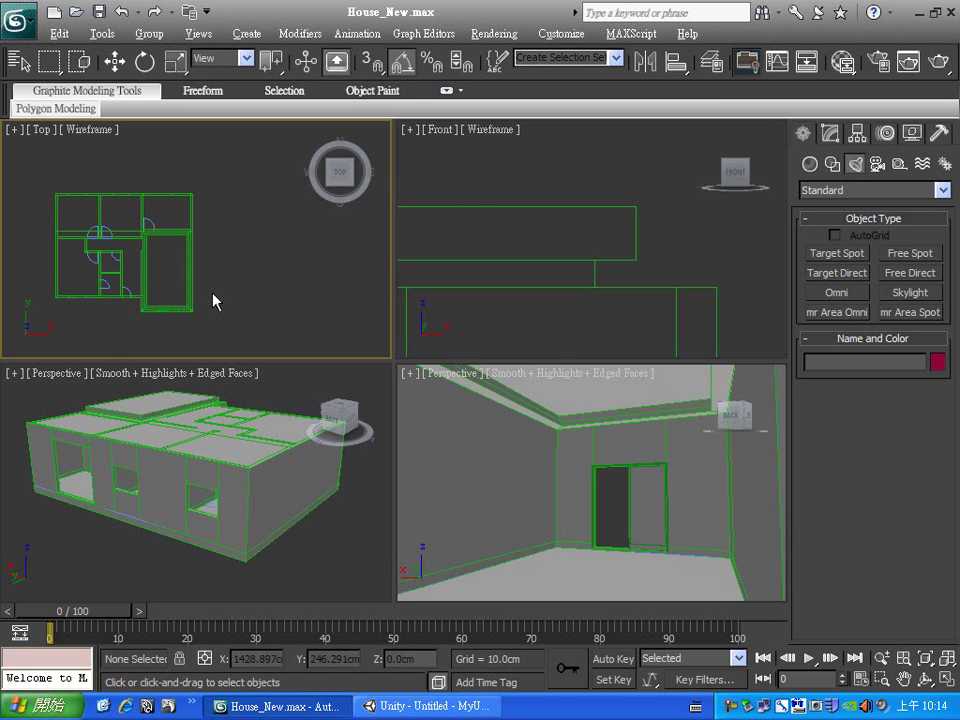
scroll(141, 257, "down", 2)
scroll(141, 257, "down", 3)
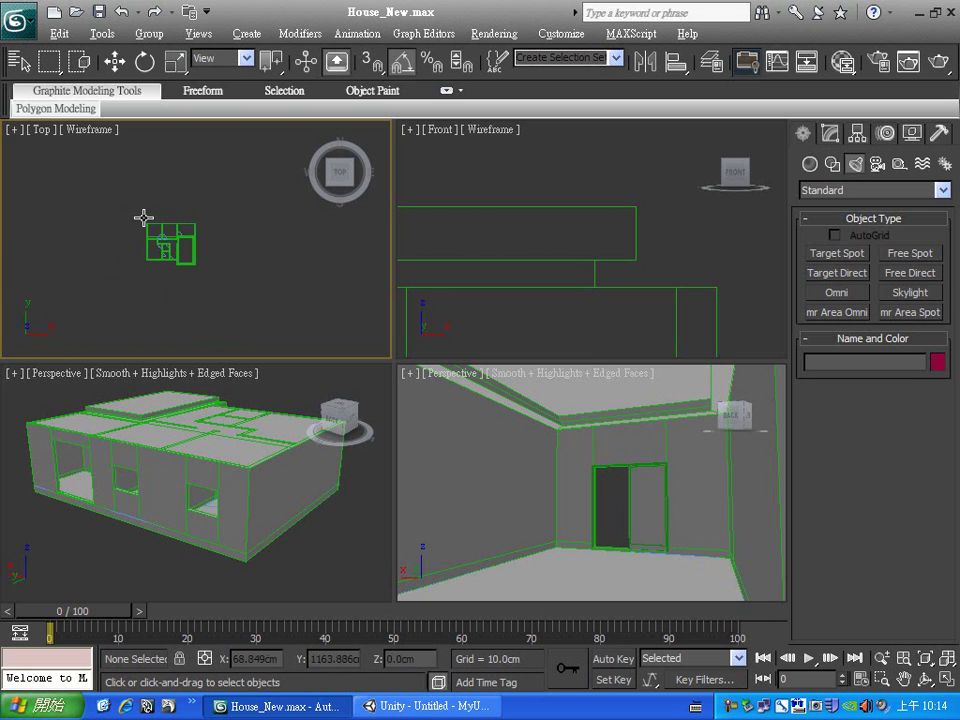
Draw a standard primitive box around the house in the Top viewport
left_click(810, 164)
left_click(837, 253)
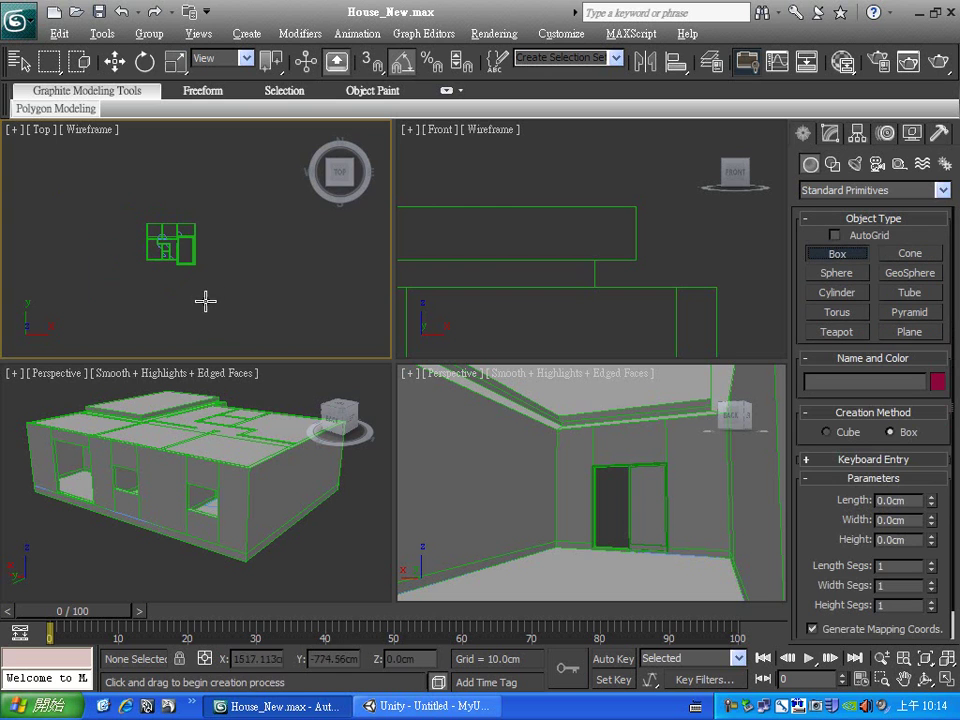
left_click_drag(85, 179, 274, 346)
left_click(272, 349)
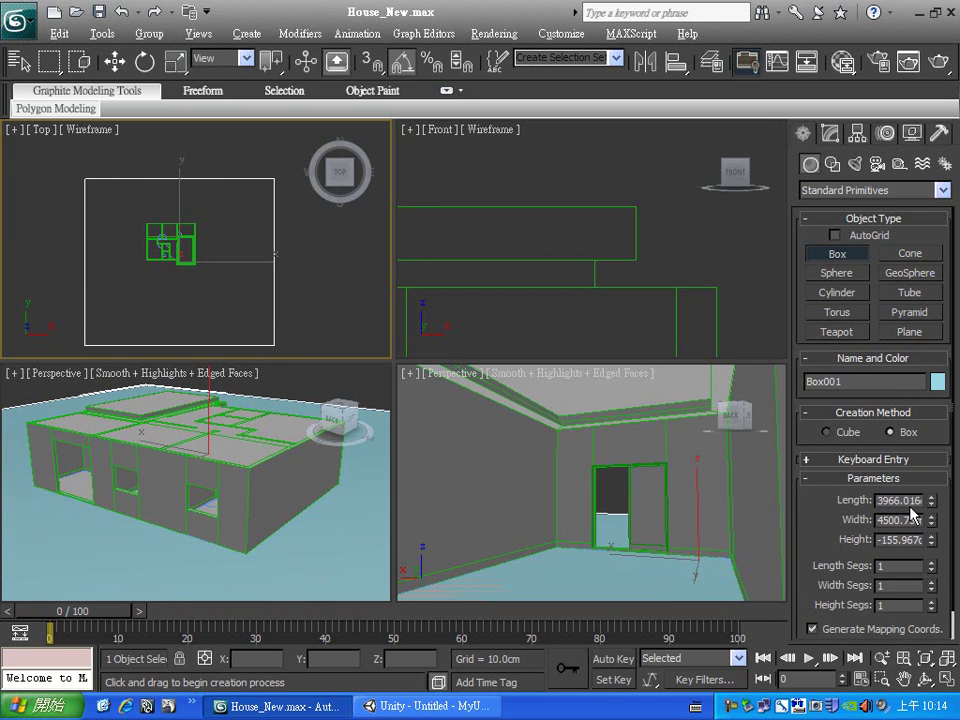
Give Box001 Length 5000 cm, Width 5000 cm and Height -10 cm
double_click(915, 500)
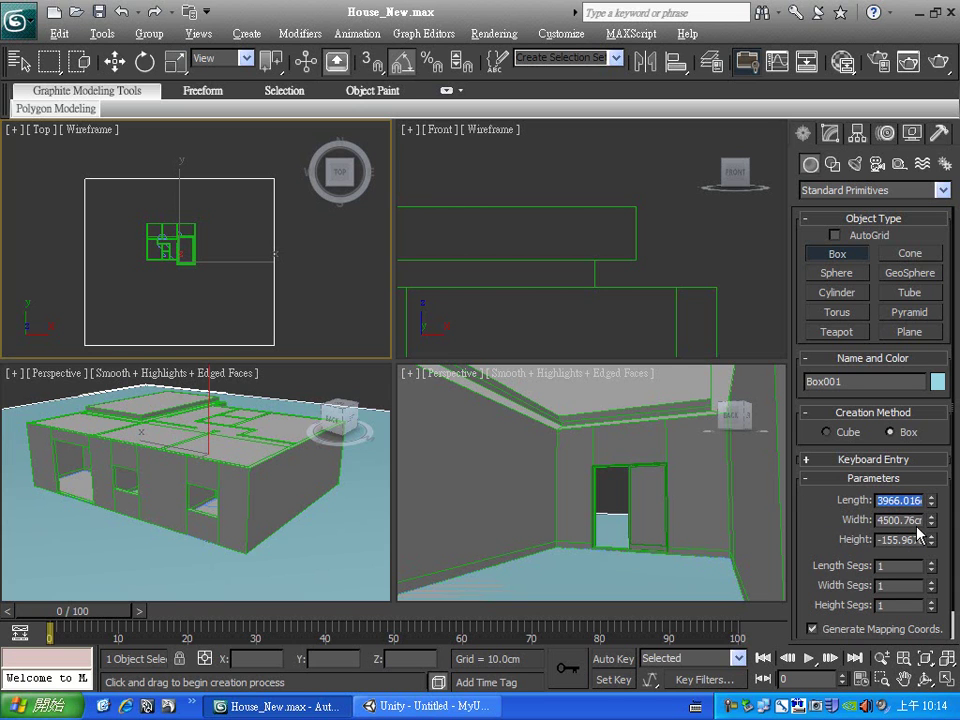
type("50cm")
key("Tab")
type("50cm")
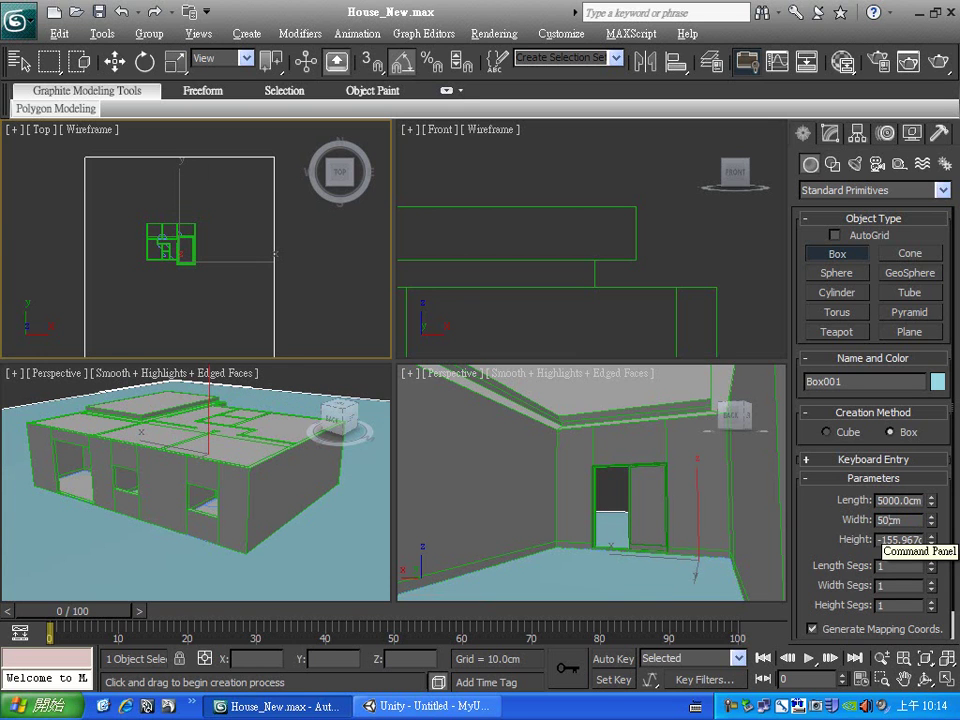
key("Return")
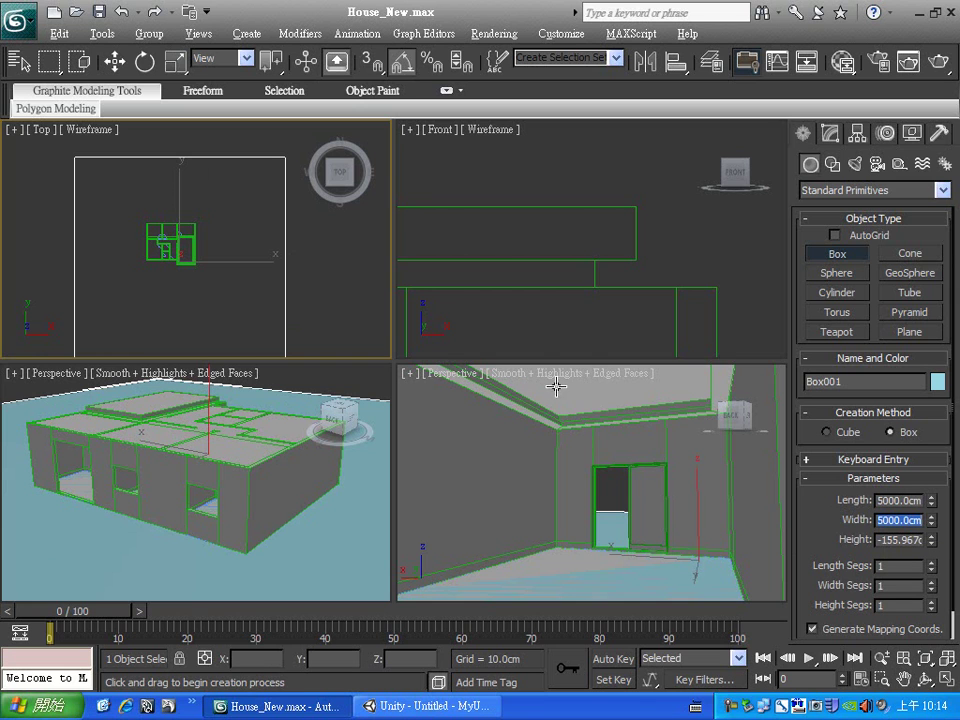
double_click(917, 540)
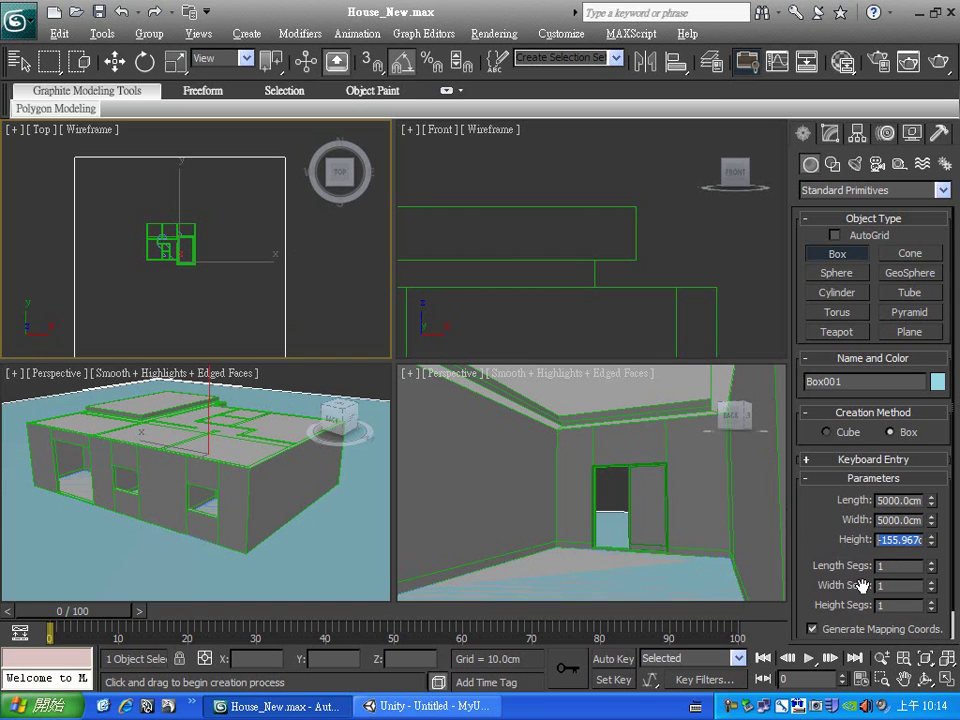
key("BackSpace")
type("-10")
key("Return")
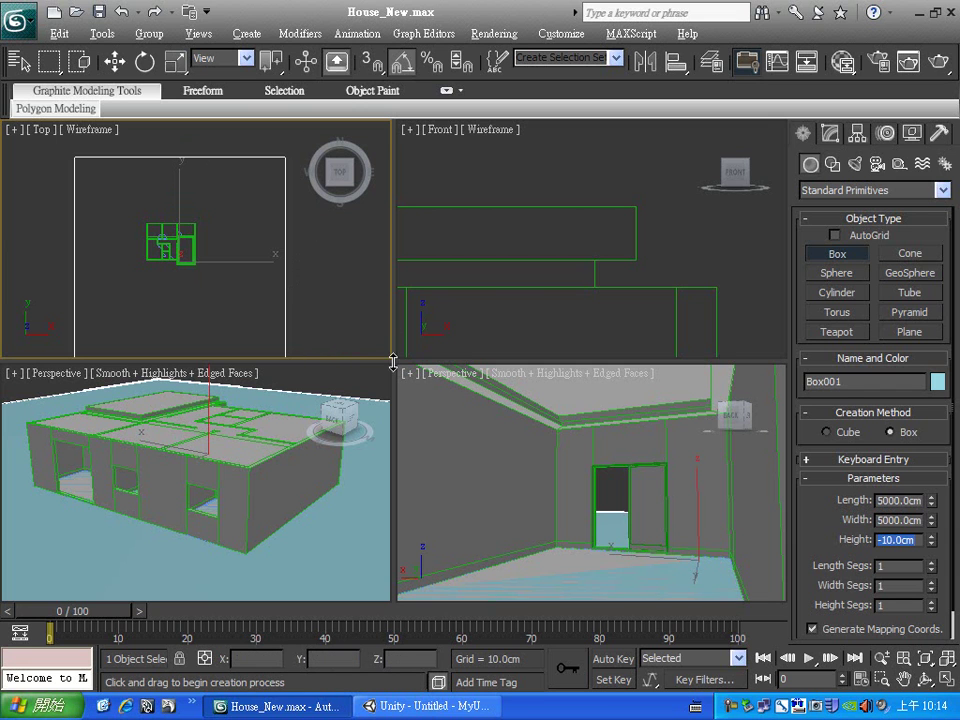
Move Box001 up-left in the Top viewport with Select and Move
mouse_move(204, 476)
middle_mouse_down("alt")
mouse_move(148, 471)
mouse_move(210, 422)
mouse_move(209, 454)
mouse_move(210, 441)
mouse_move(144, 484)
mouse_move(131, 508)
mouse_move(139, 450)
mouse_move(193, 467)
mouse_move(193, 514)
mouse_move(150, 378)
middle_mouse_up("alt")
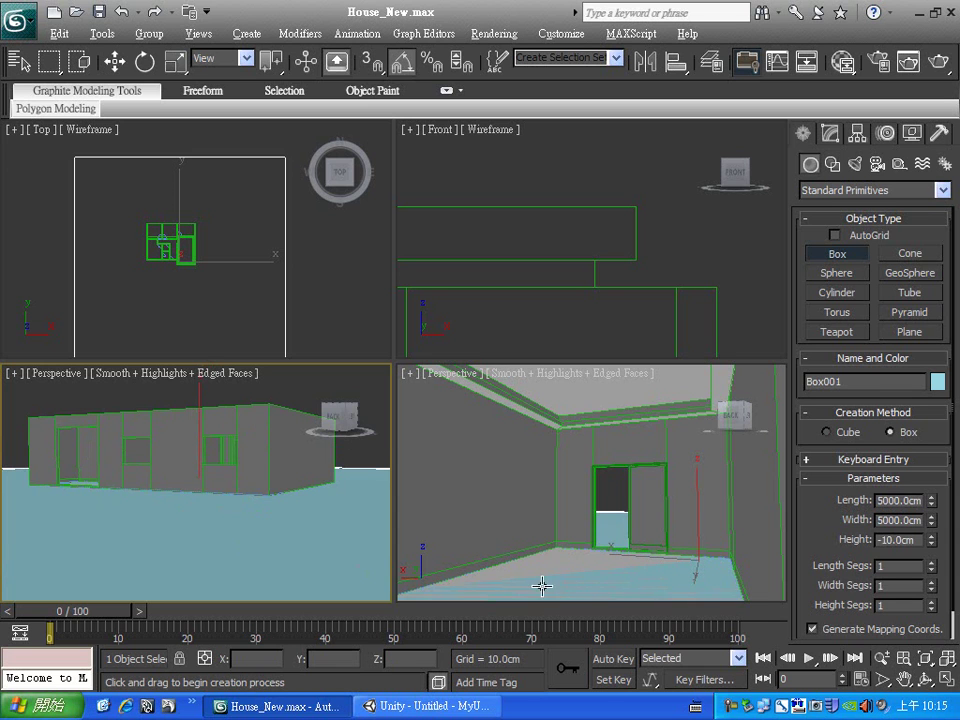
middle_click_drag(187, 463, 189, 495, "alt")
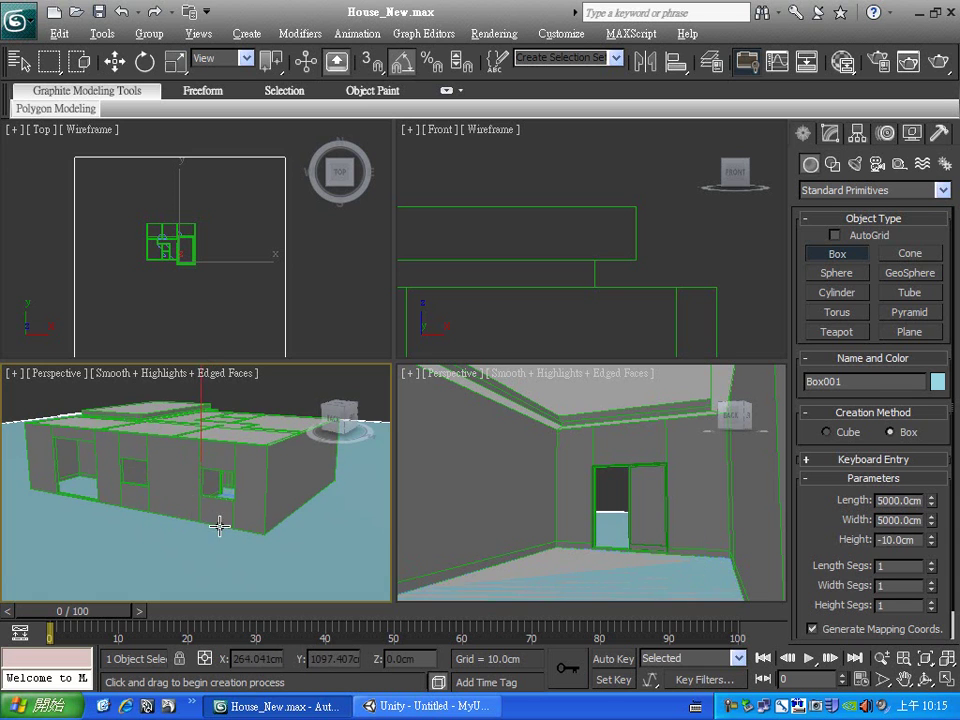
middle_click_drag(173, 291, 184, 259)
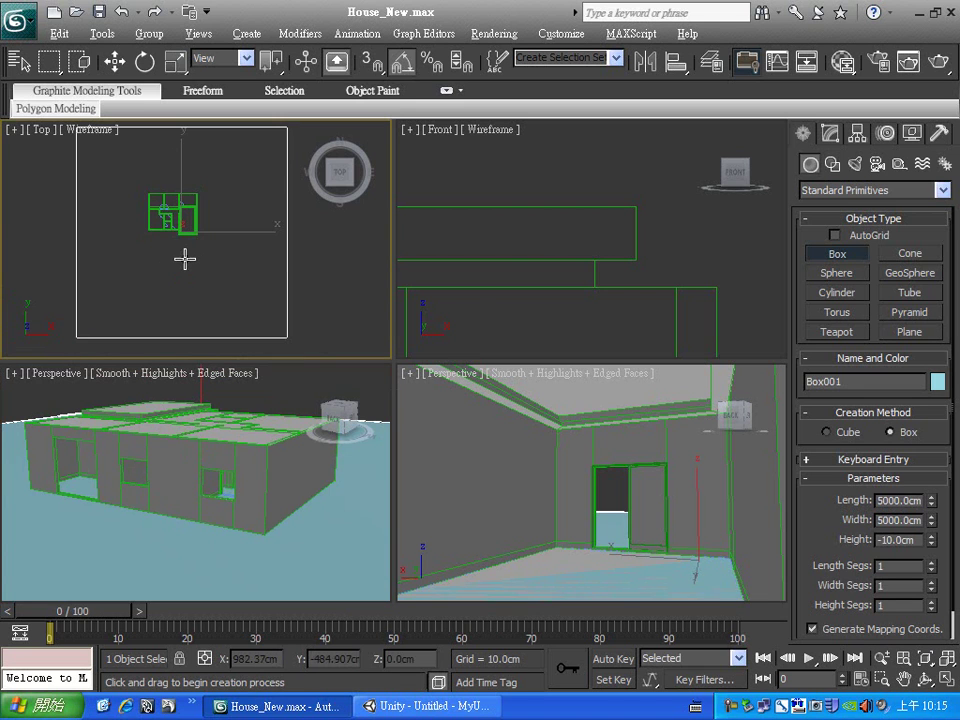
scroll(180, 215, "down", 2)
middle_click_drag(179, 214, 185, 222)
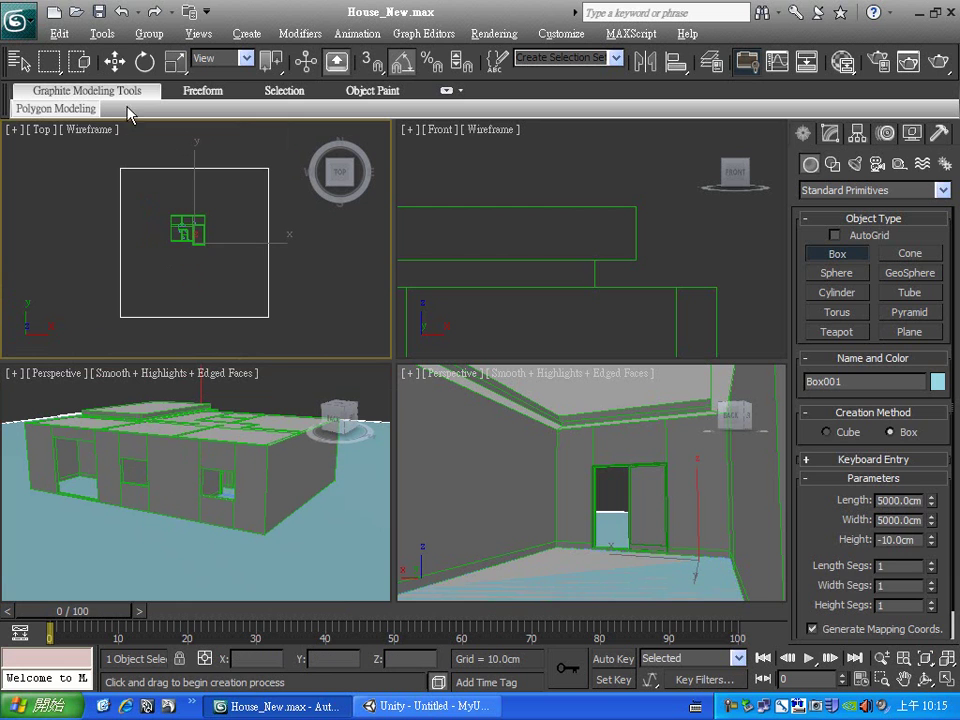
left_click(115, 62)
mouse_move(218, 208)
left_mouse_down()
mouse_move(211, 173)
mouse_move(238, 178)
mouse_move(218, 138)
left_mouse_up()
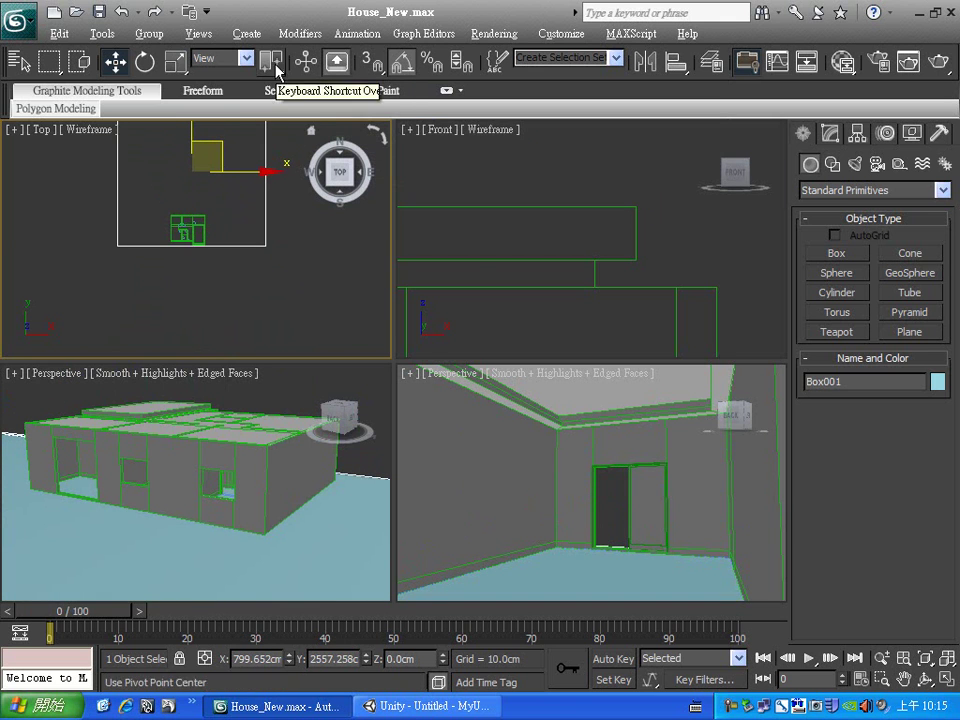
Zero Box001's X and Y in Move Transform Type-In and drag it under the house
right_click(117, 64)
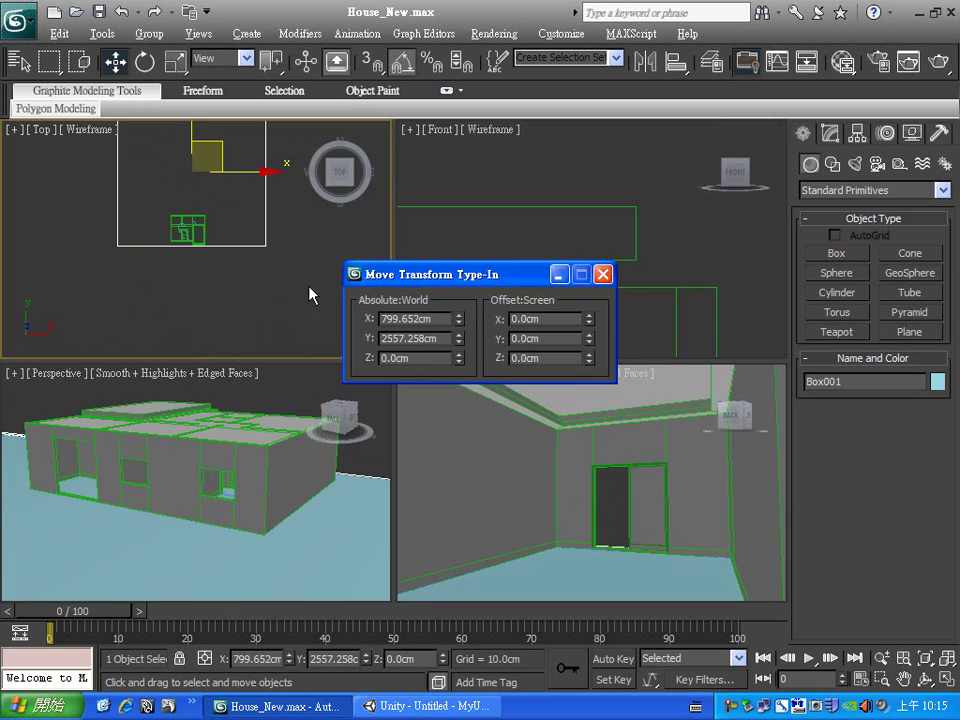
right_click(460, 319)
right_click(460, 339)
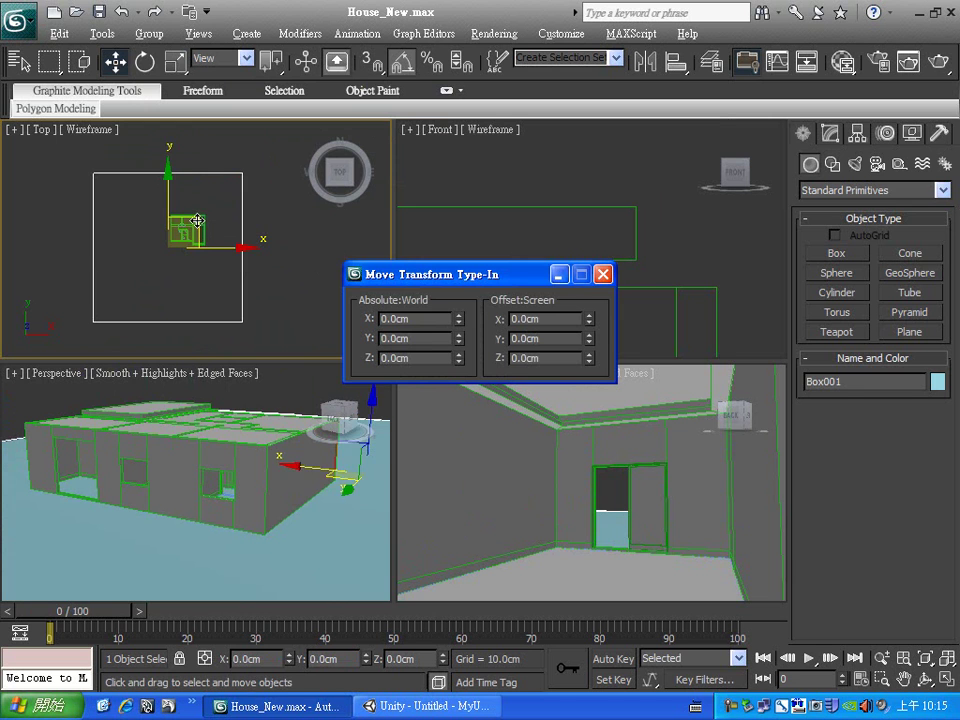
left_click_drag(198, 221, 213, 206)
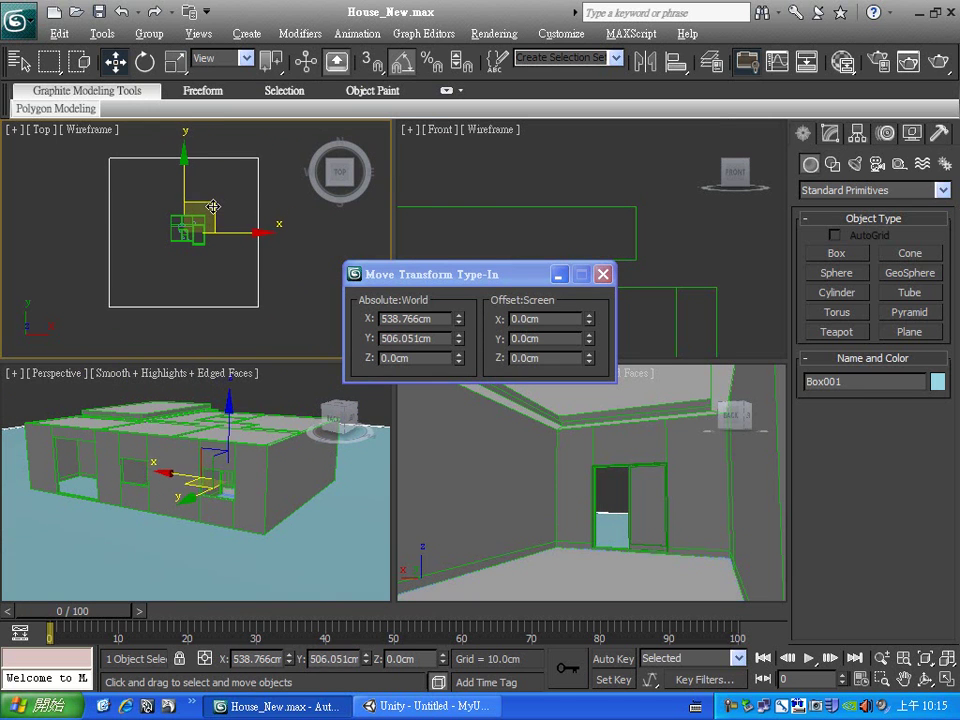
left_click_drag(213, 206, 214, 207)
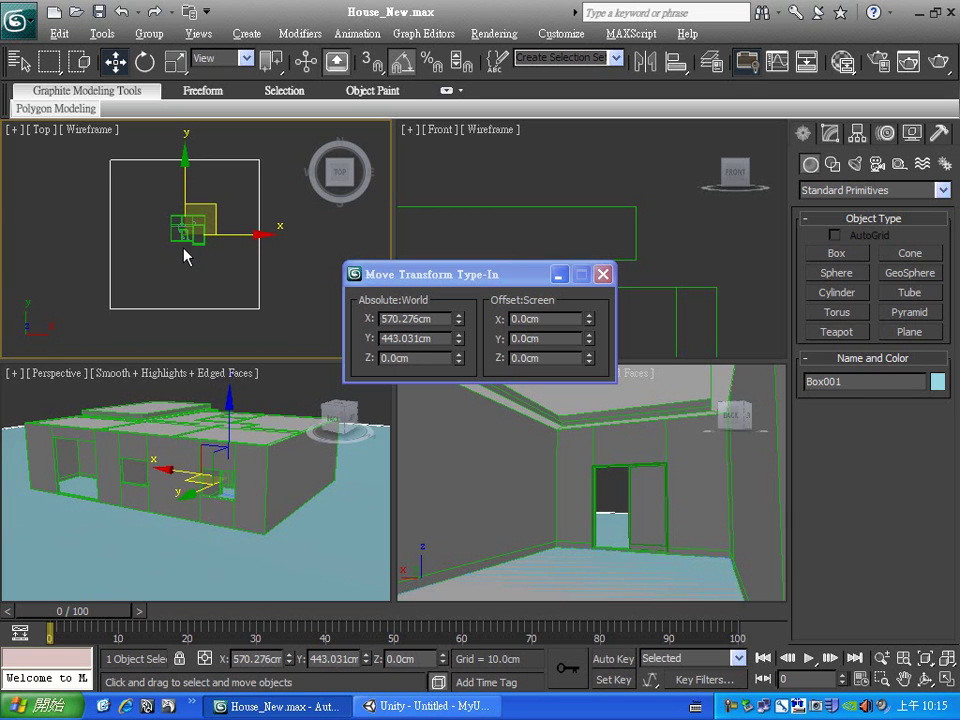
Enter Box001's absolute position as X 570 cm and Y 450 cm
double_click(420, 322)
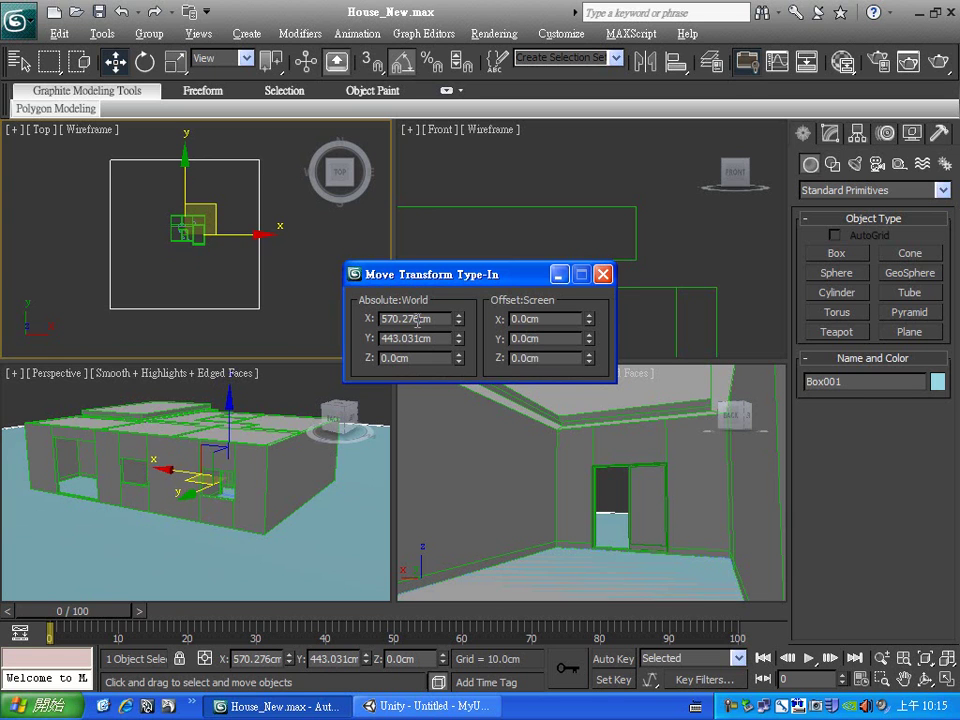
type("570")
double_click(414, 339)
type("450")
key("Return")
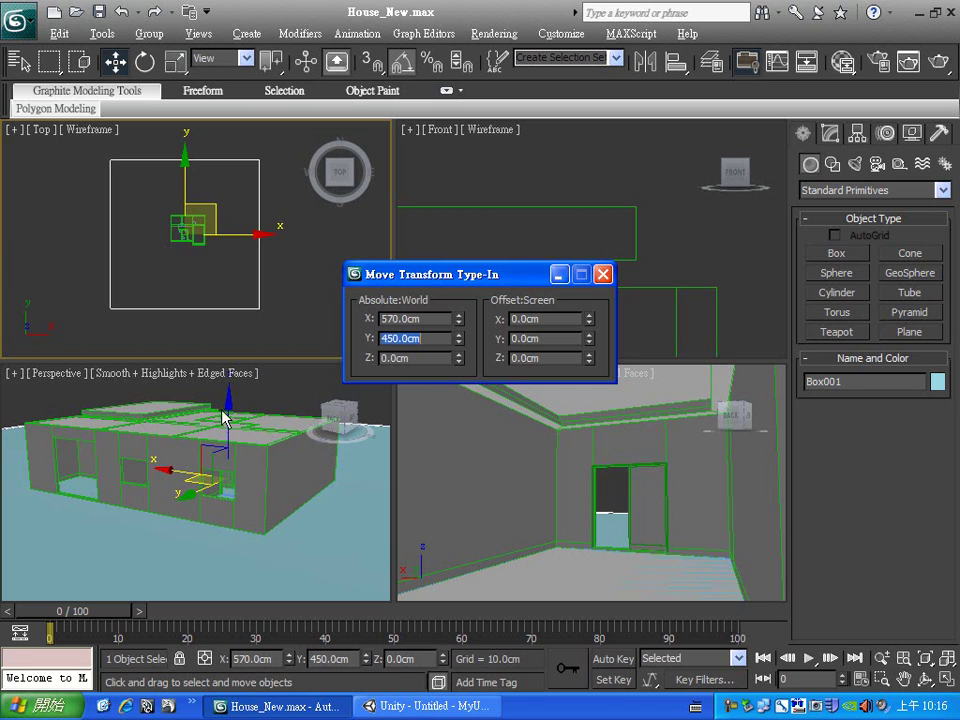
Lower Box001 to Z -2 cm and close the Move Transform Type-In
mouse_move(229, 404)
left_mouse_down()
mouse_move(223, 494)
mouse_move(216, 391)
mouse_move(214, 424)
mouse_move(322, 420)
left_mouse_up()
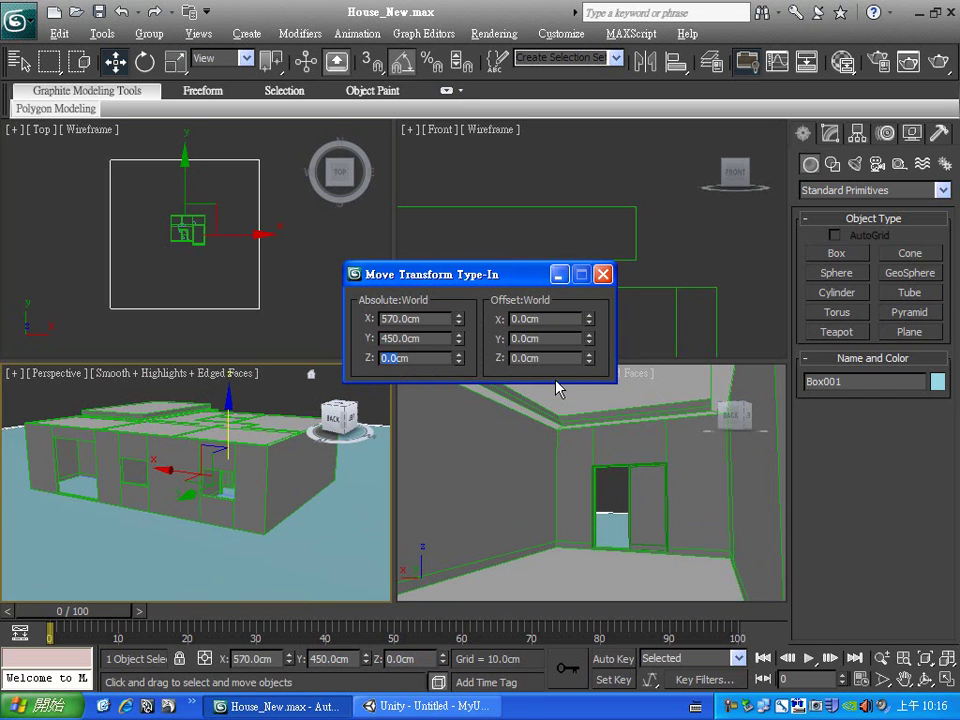
type("-2")
key("Return")
left_click(390, 358)
key("Return")
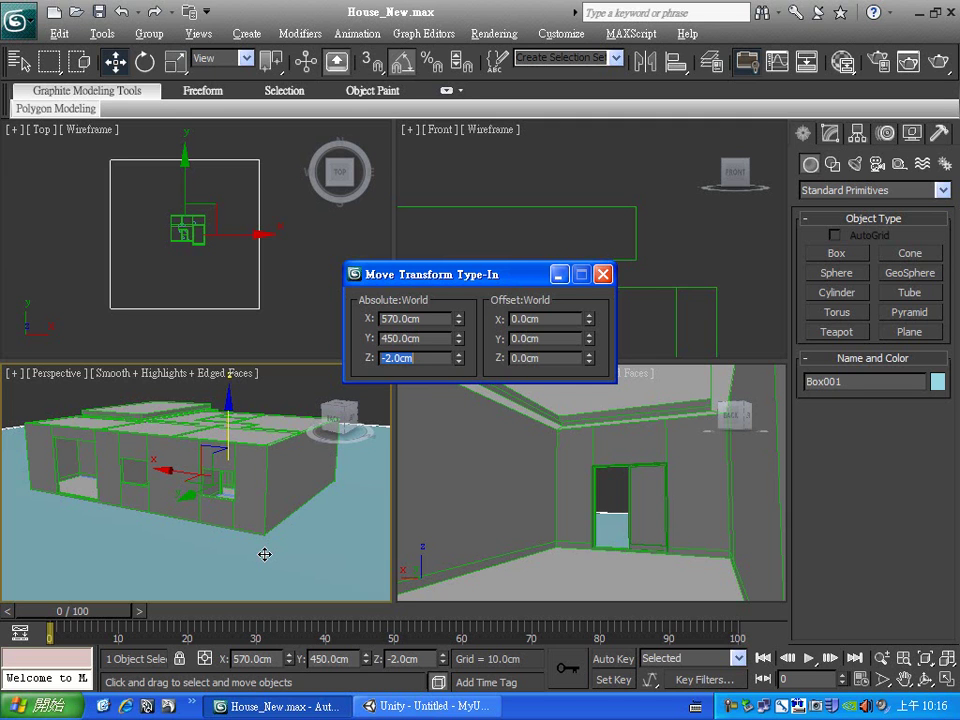
left_click(603, 274)
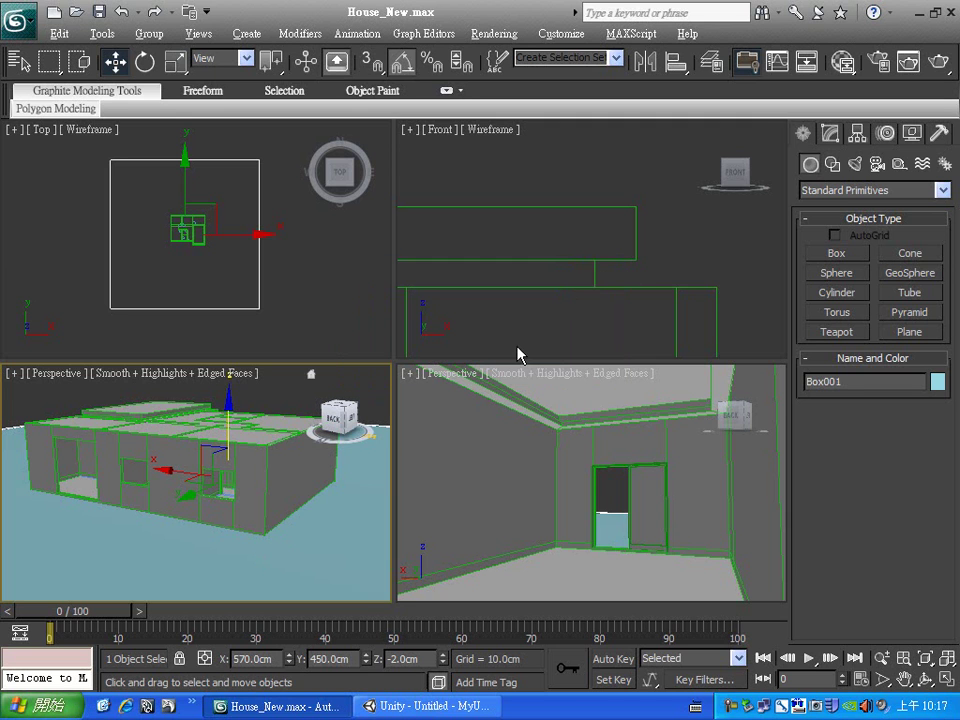
Deselect the box, activate the Top viewport, and bring up the Application menu's Export options
left_click(277, 400)
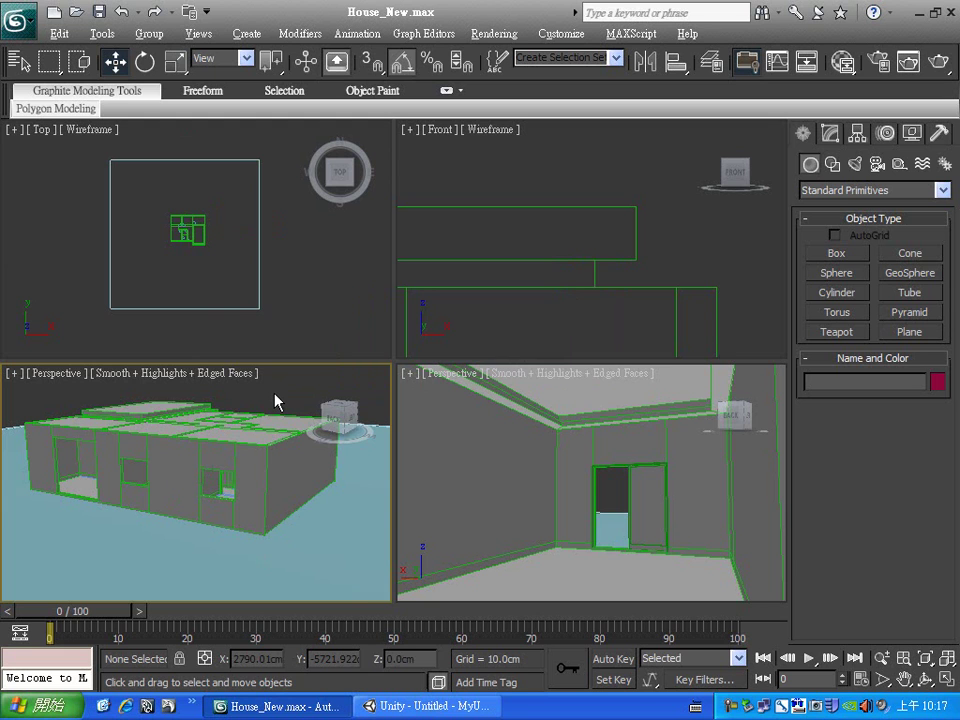
left_click(318, 272)
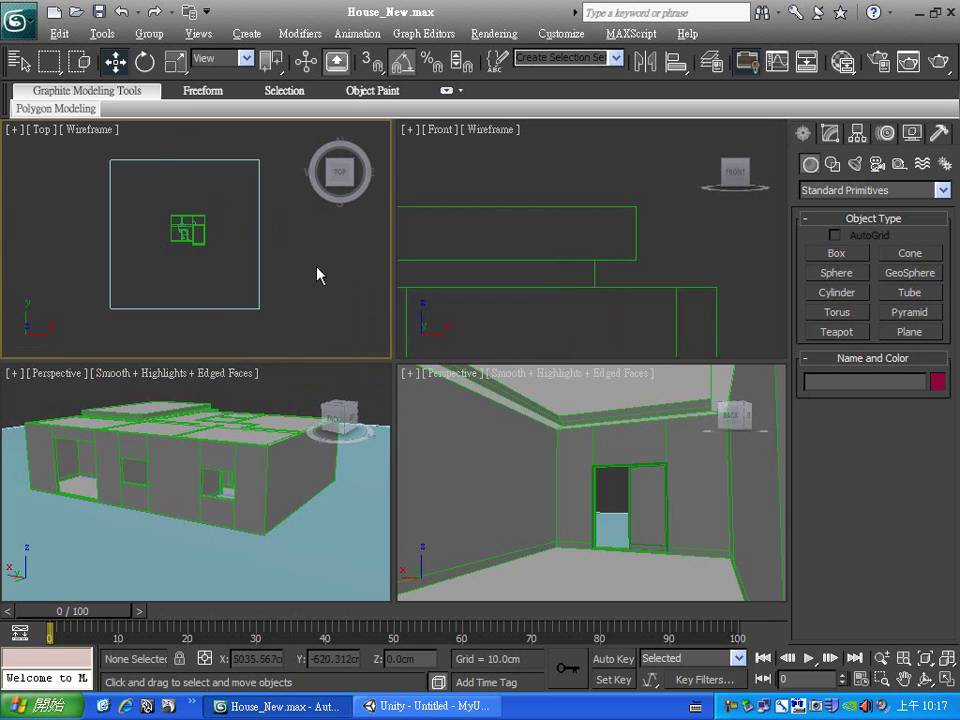
left_click(16, 24)
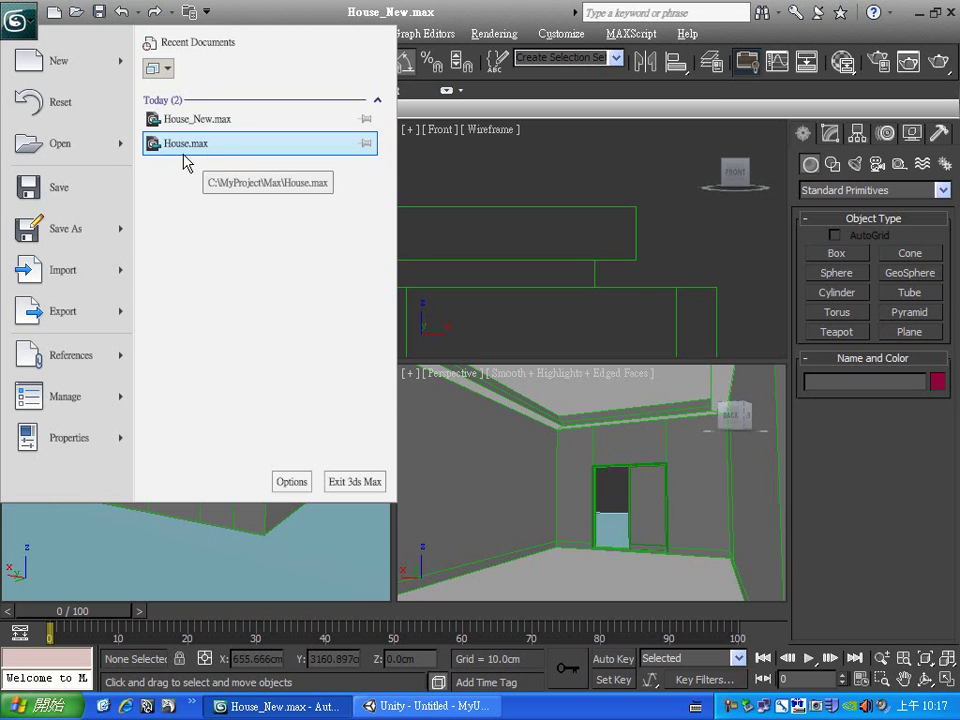
mouse_move(98, 280)
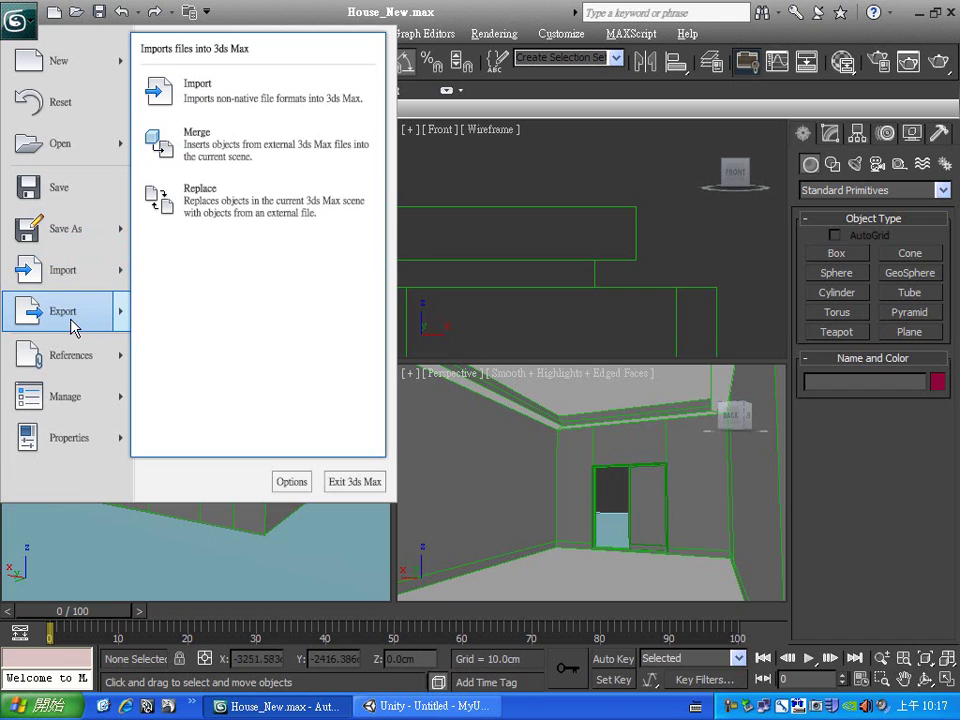
mouse_move(72, 326)
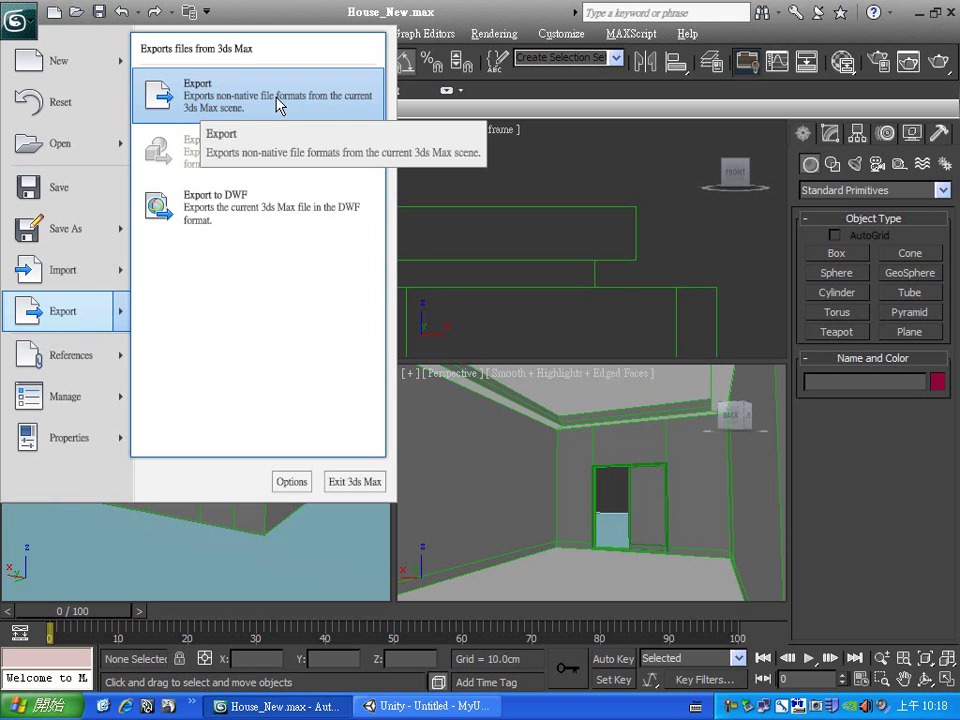
Export the scene as an FBX file named 'House' to the WinXP (C:) drive
left_click(244, 107)
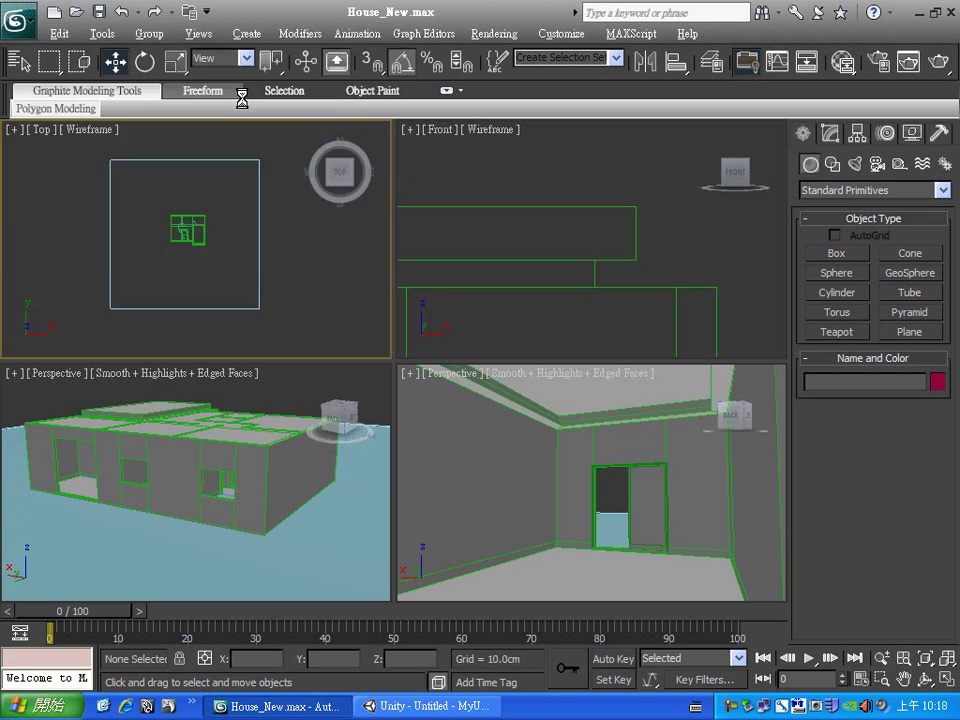
left_click(160, 44)
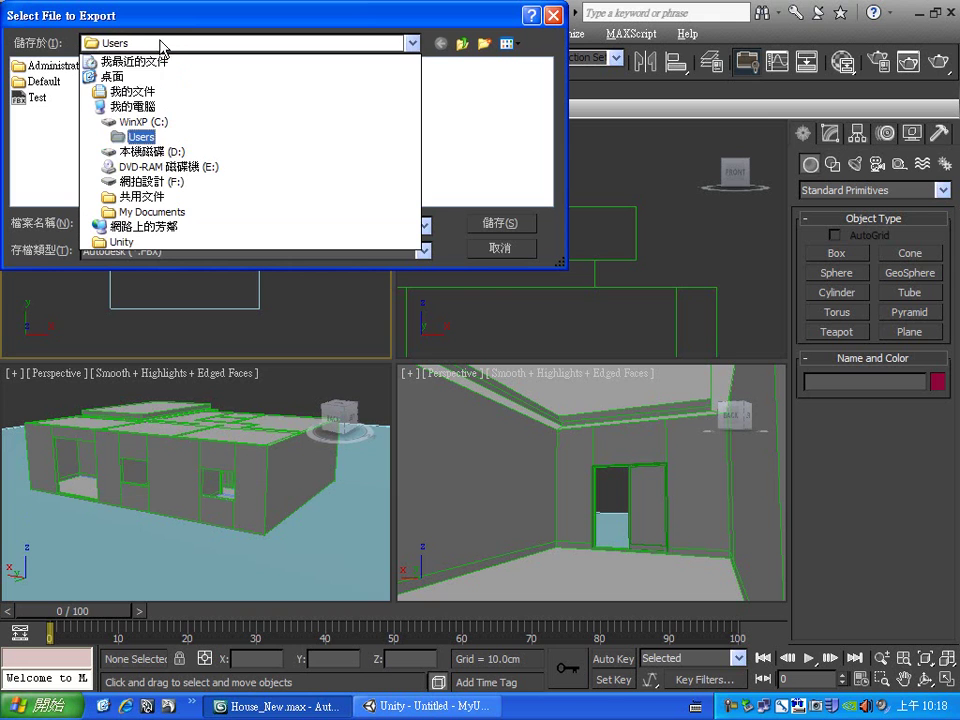
left_click(138, 124)
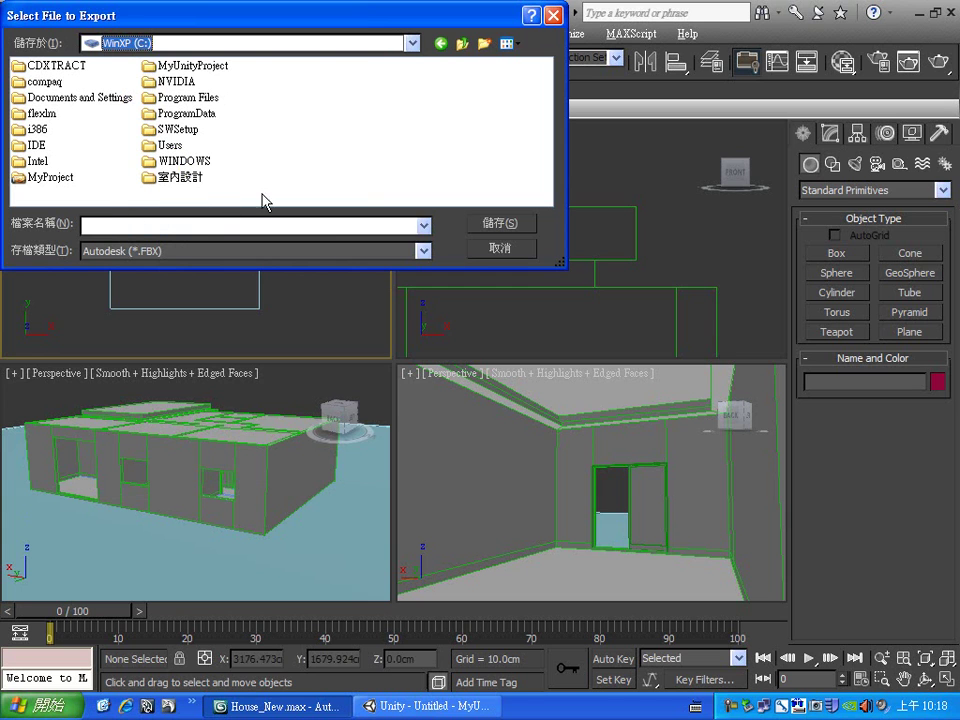
left_click(143, 225)
type("Building")
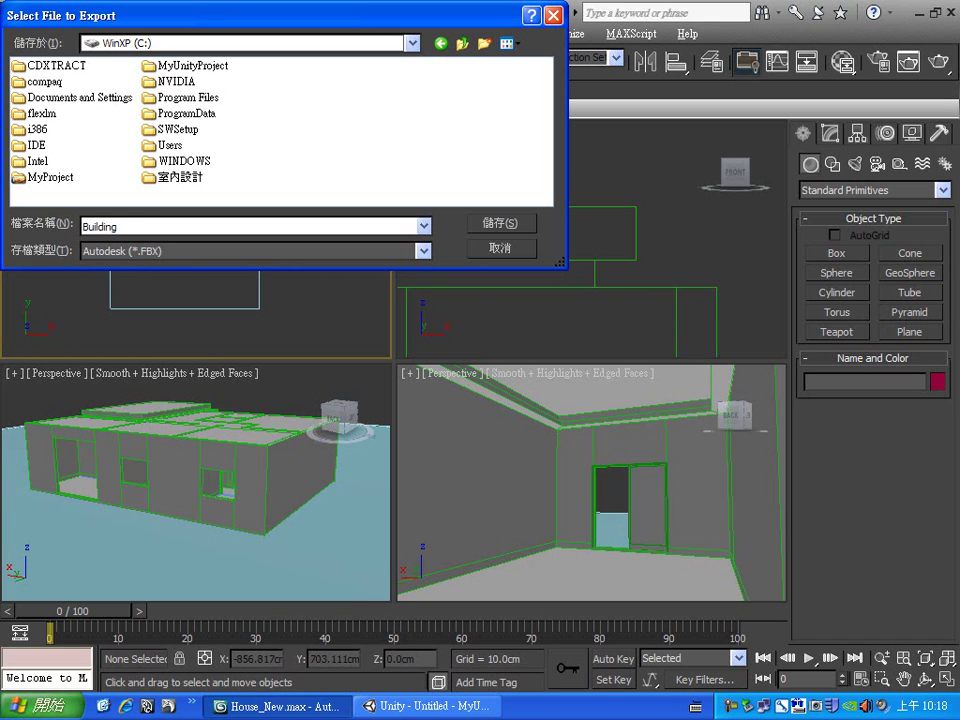
mouse_move(180, 186)
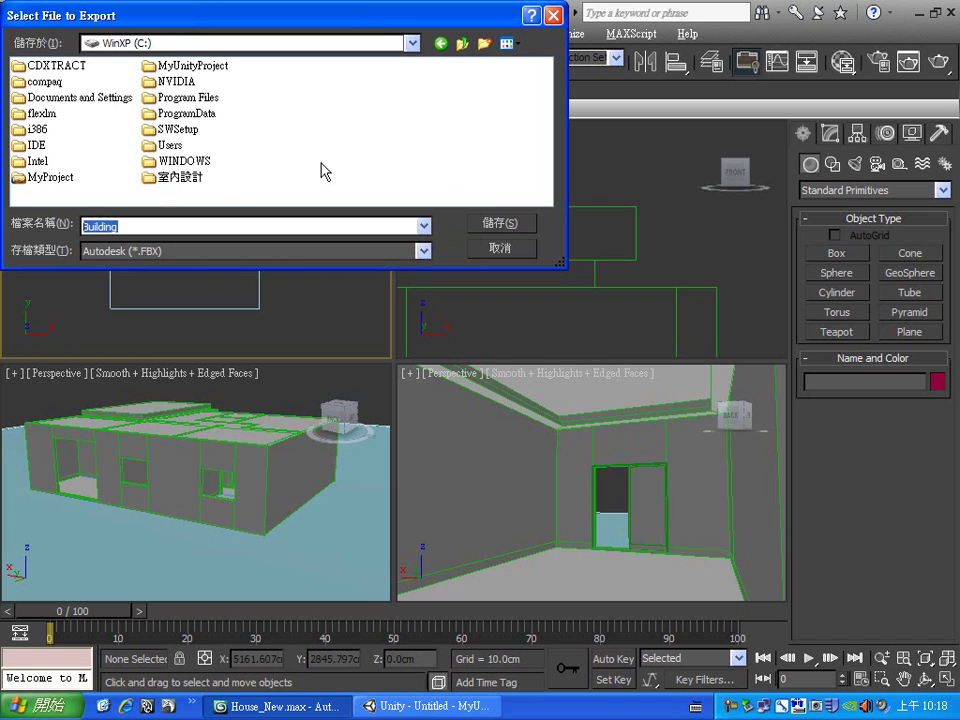
type("House")
left_click(512, 222)
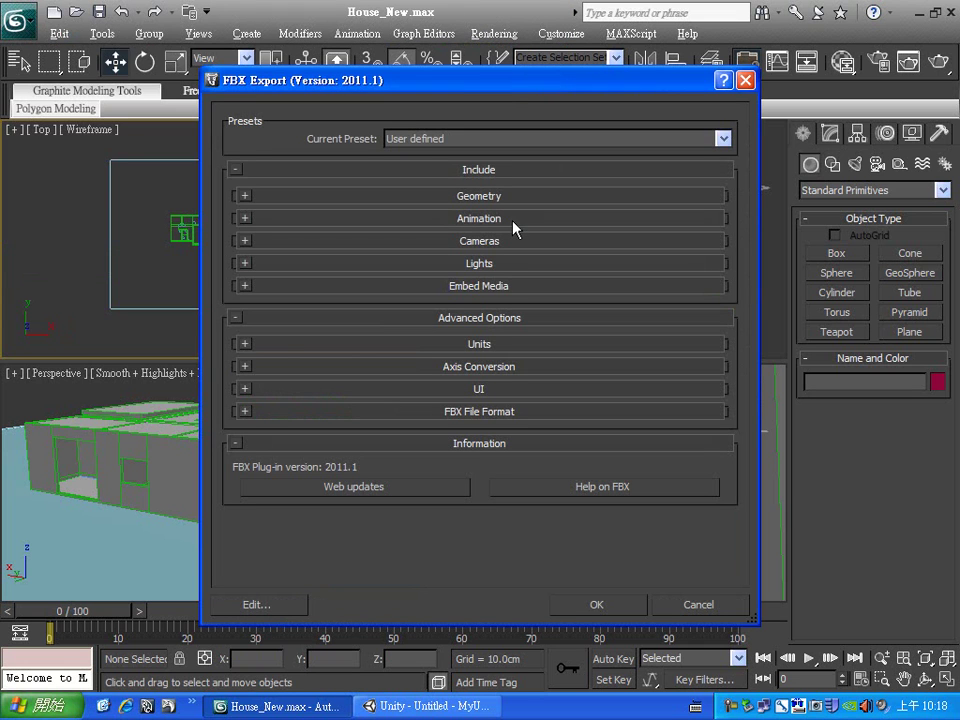
Change the Current Preset from User defined to Autodesk Media & Entertainment
left_click(422, 140)
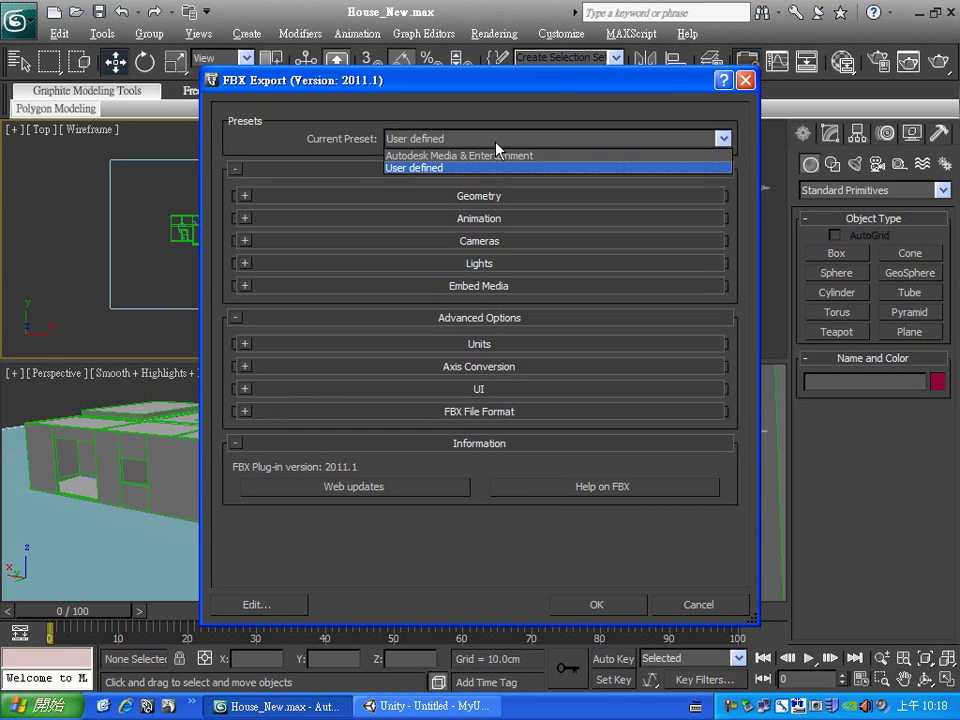
left_click(426, 107)
left_click(430, 139)
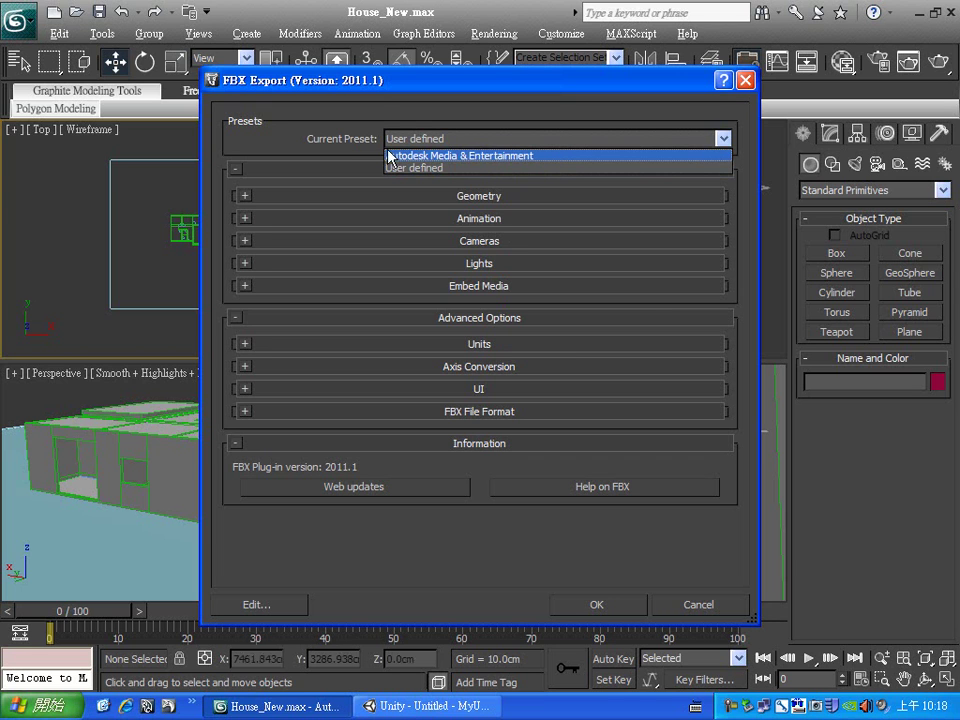
left_click(542, 155)
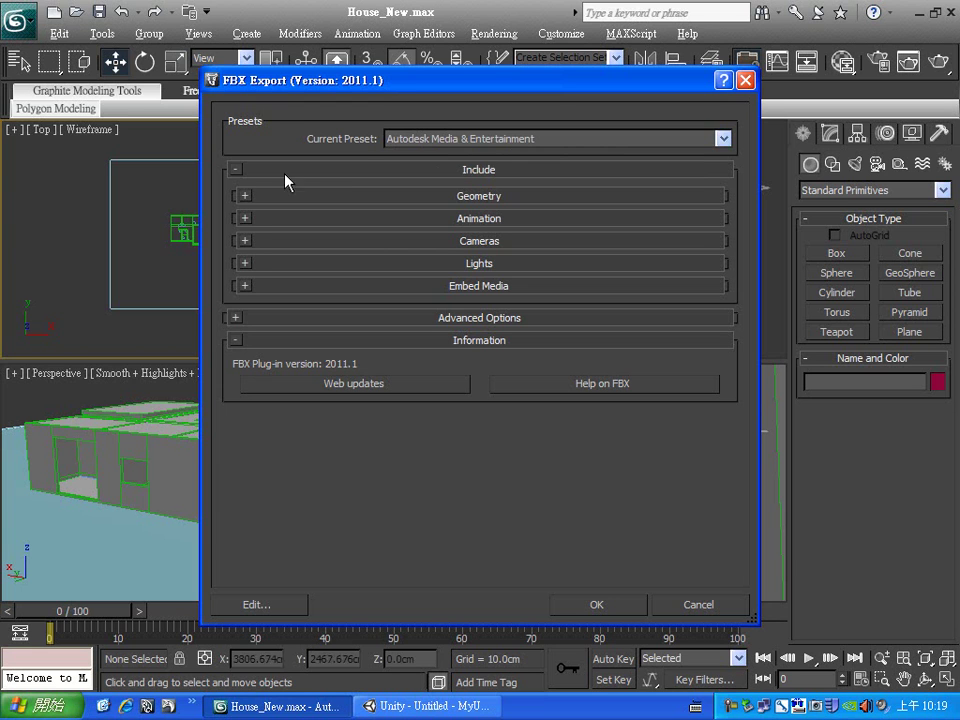
Expand Include > Geometry and uncheck TurboSmooth
left_click(236, 176)
left_click(236, 176)
left_click(236, 176)
left_click(236, 172)
left_click(236, 176)
left_click(236, 176)
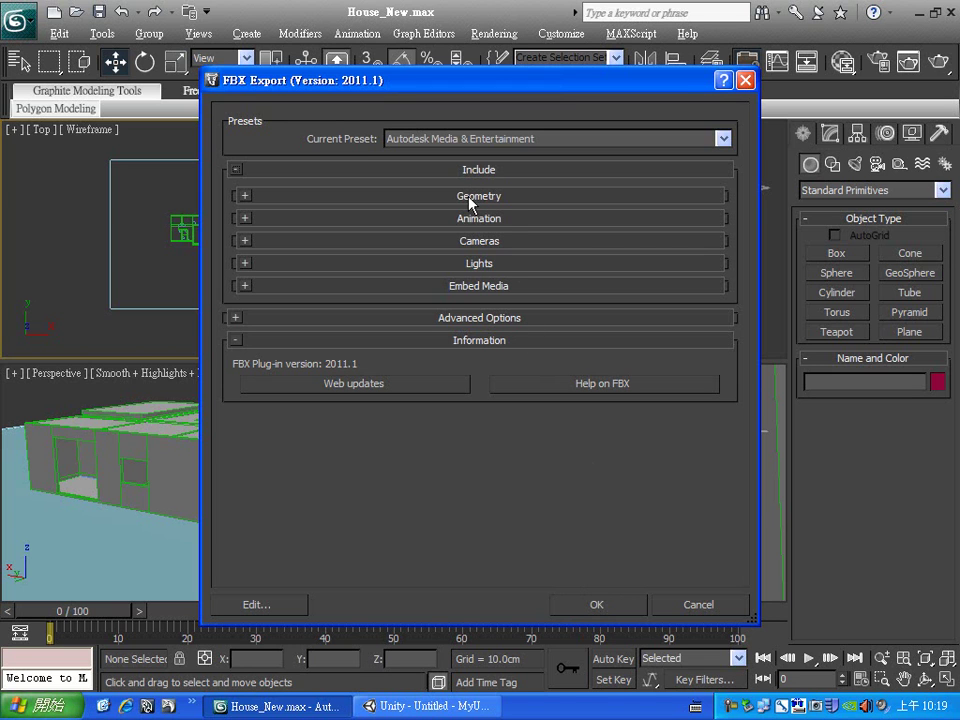
left_click(245, 196)
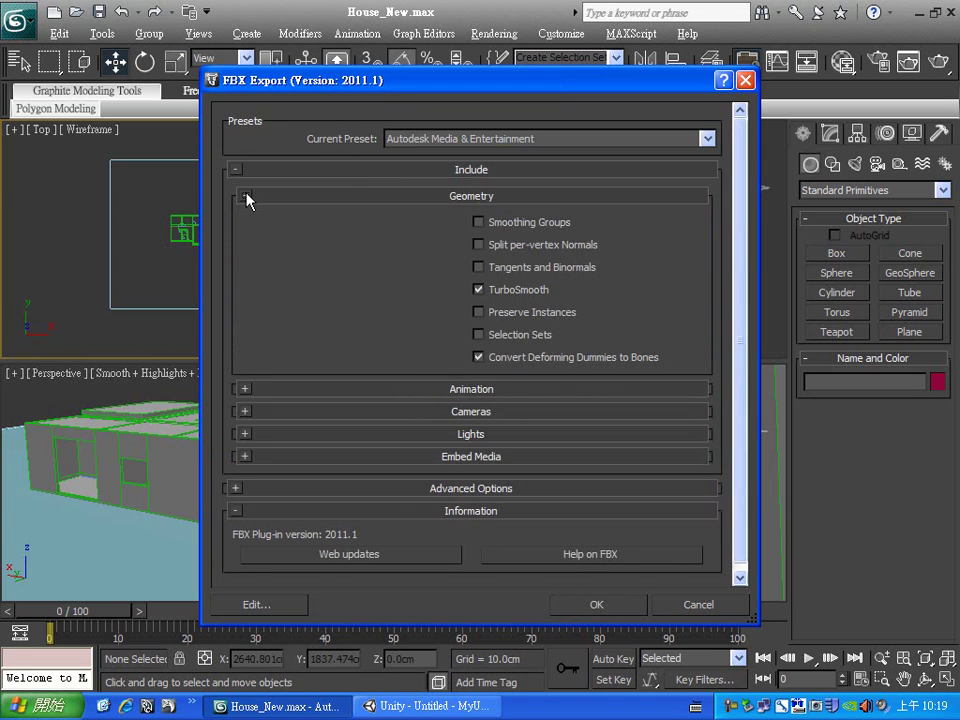
left_click(479, 290)
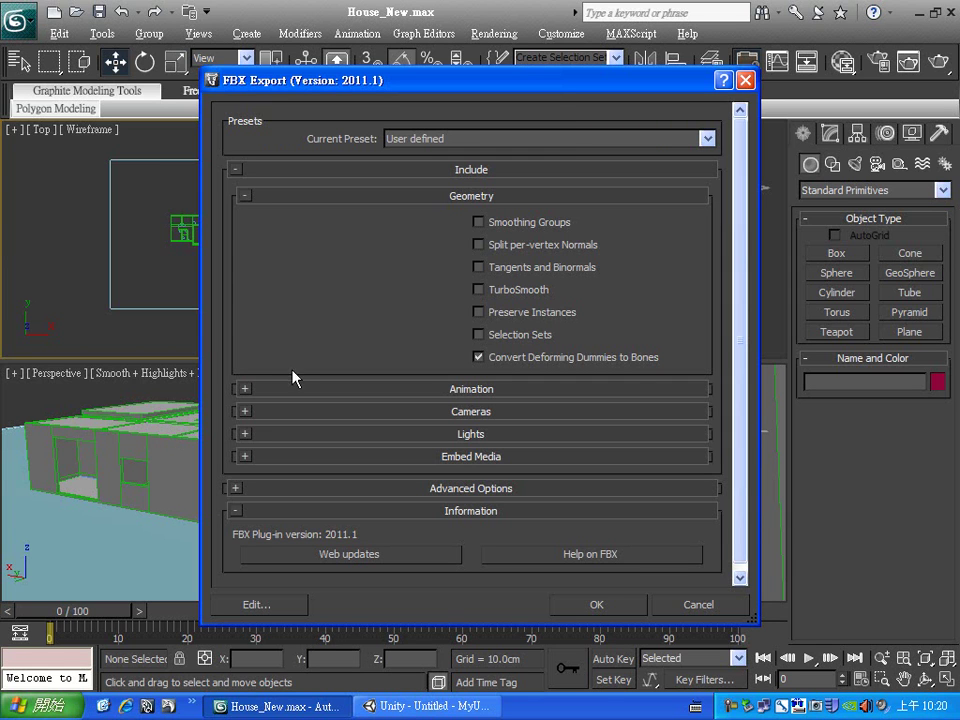
Review, then collapse, the Geometry, Animation, Cameras, Lights and Embed Media option groups
left_click(244, 196)
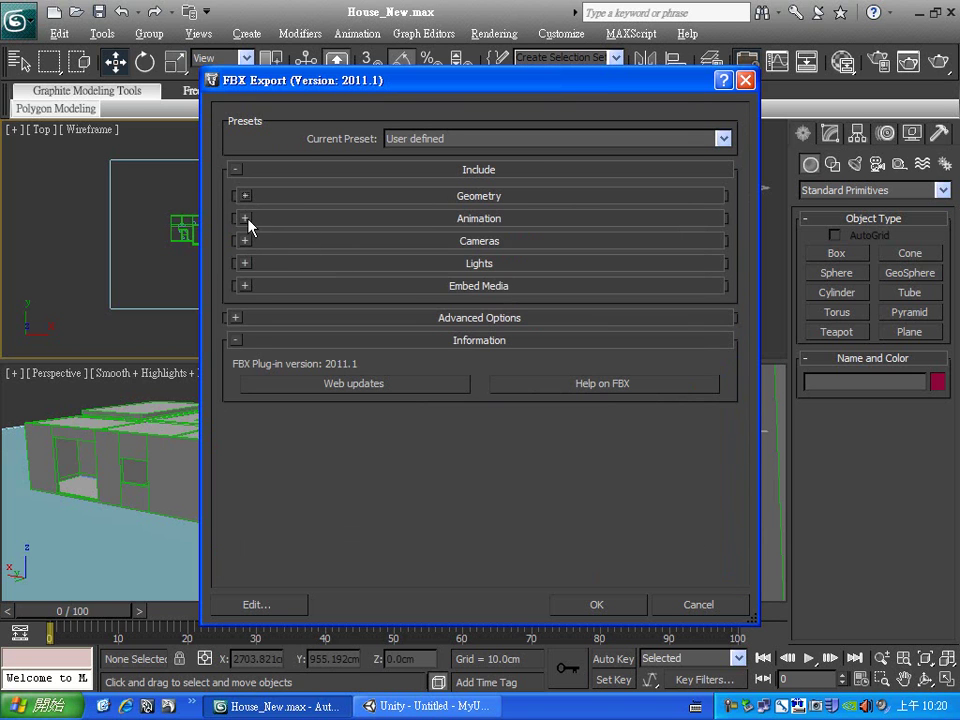
left_click(247, 219)
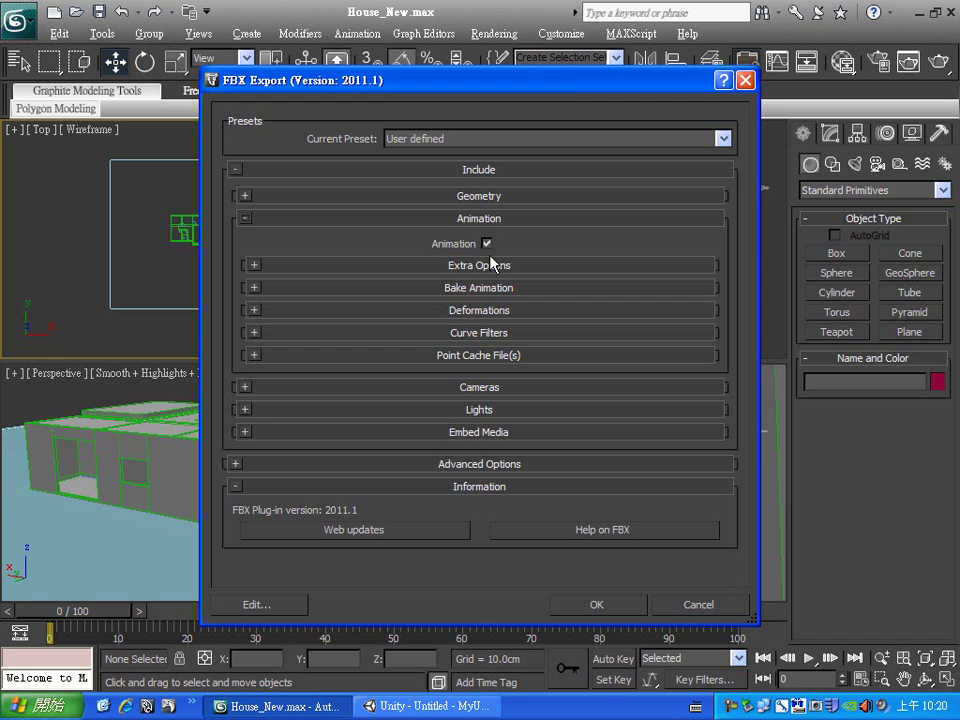
left_click(245, 219)
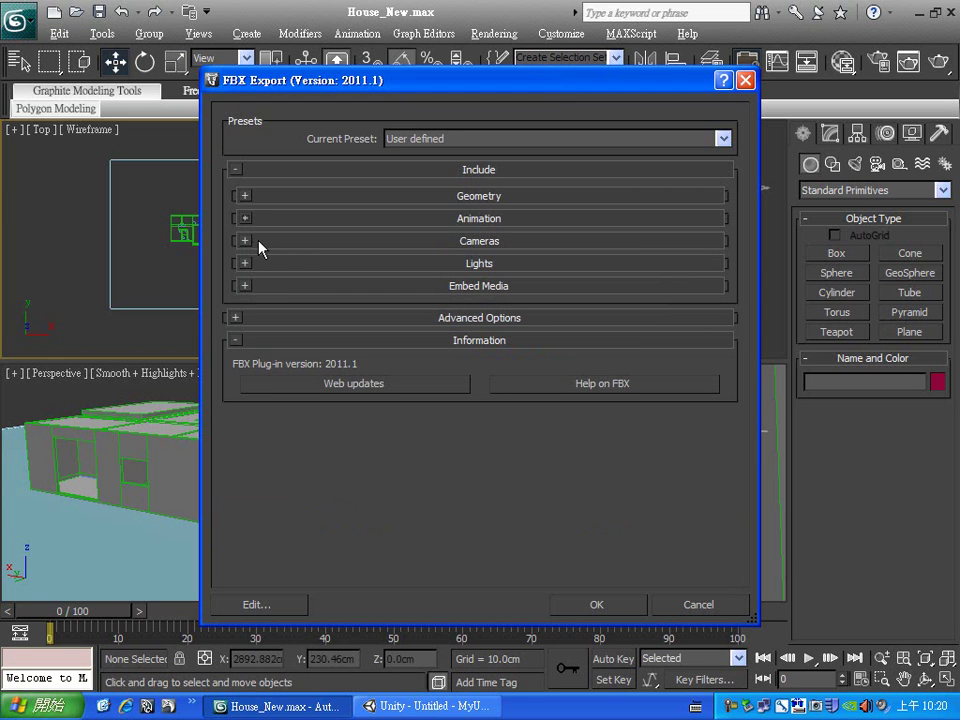
left_click(246, 243)
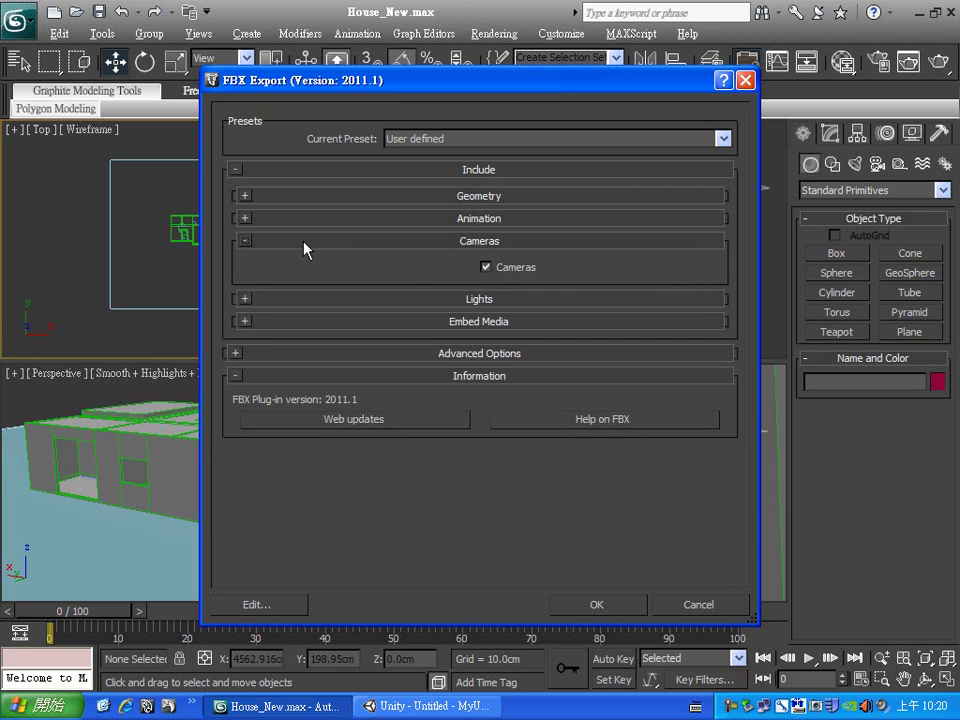
left_click(246, 242)
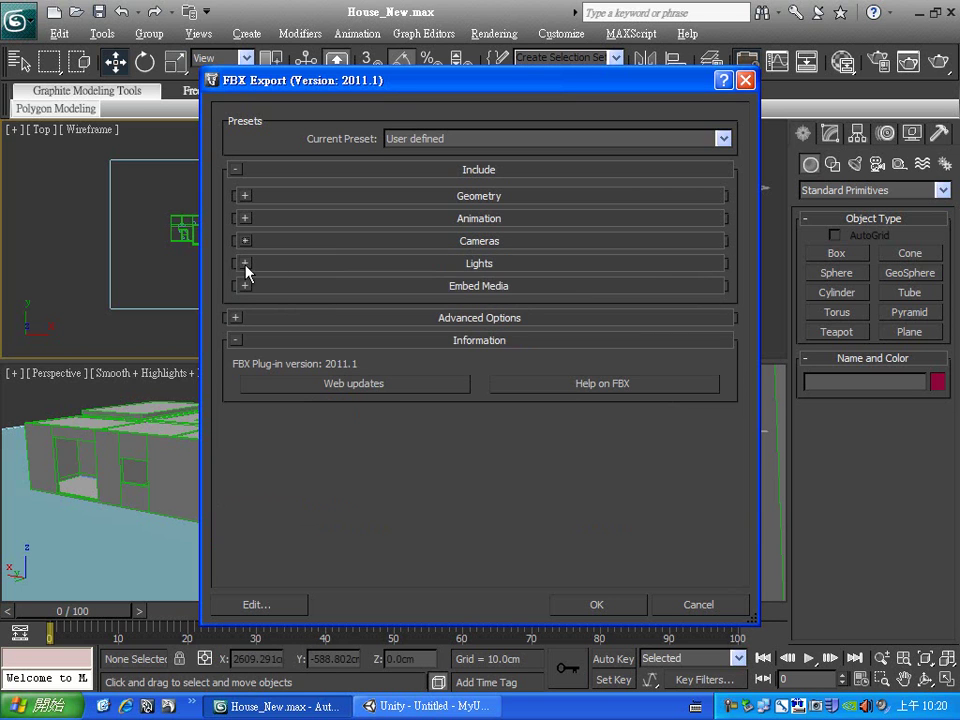
left_click(245, 264)
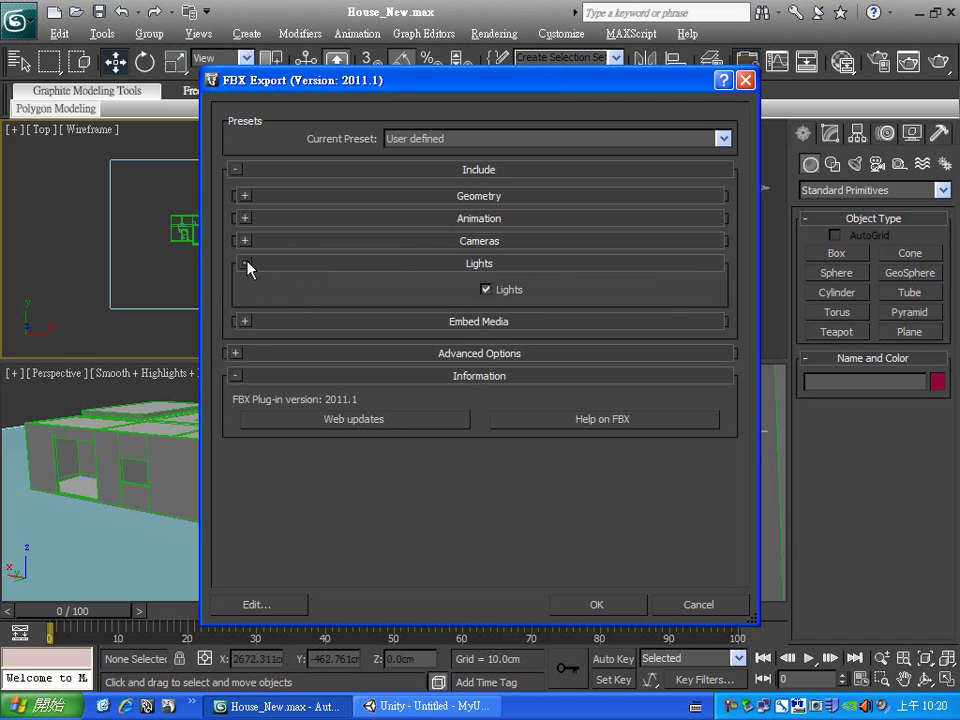
left_click(246, 265)
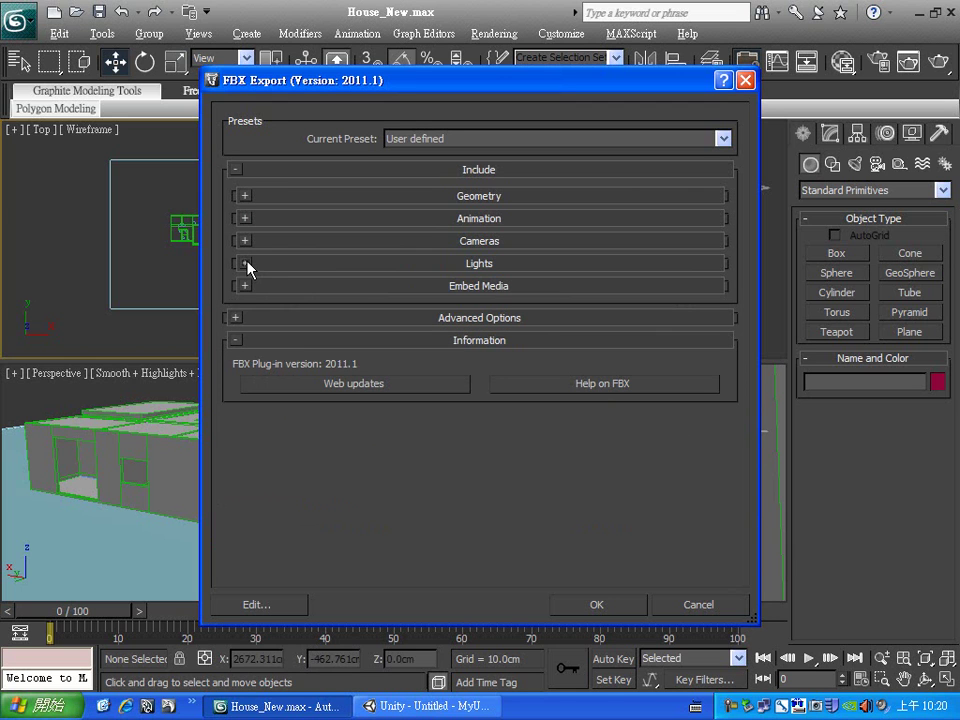
left_click(245, 287)
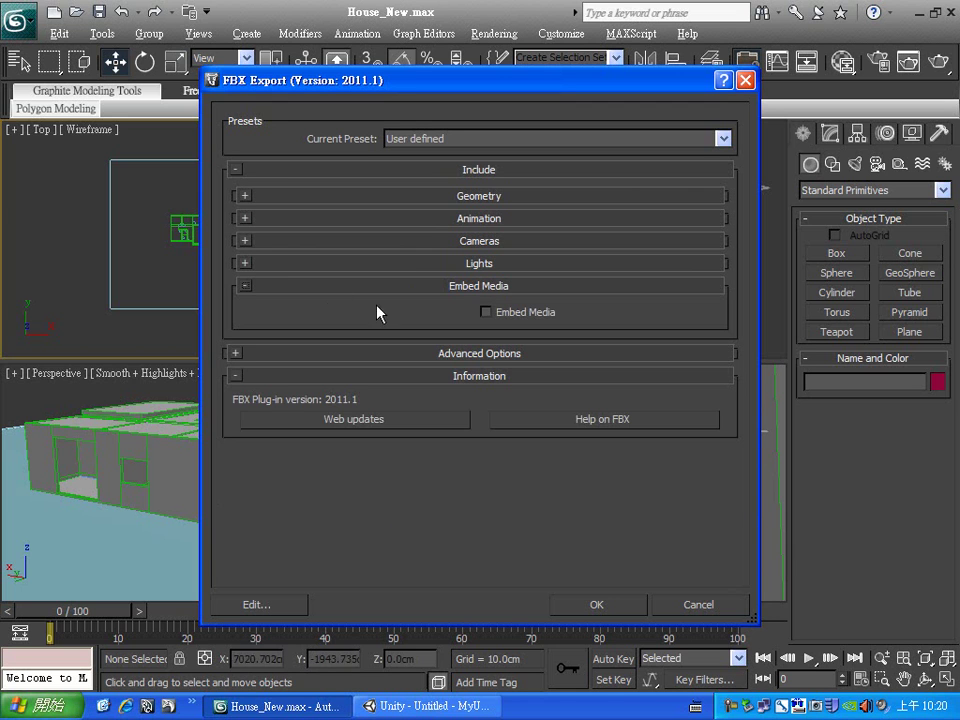
left_click(245, 287)
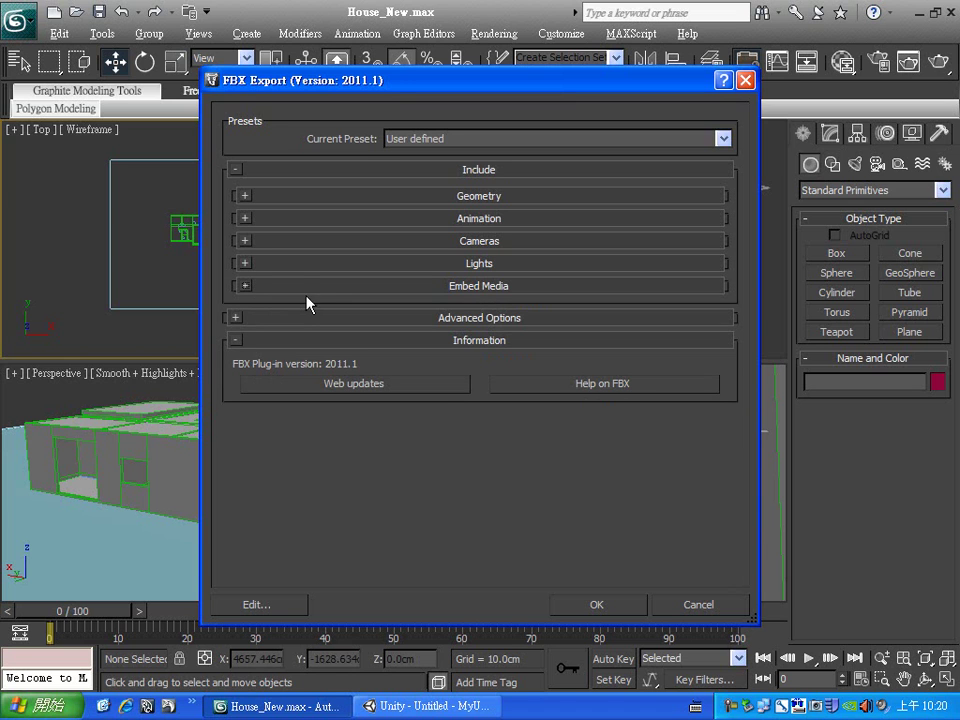
Under Advanced Options > Units, set scene units to convert to Centimeters
left_click(236, 318)
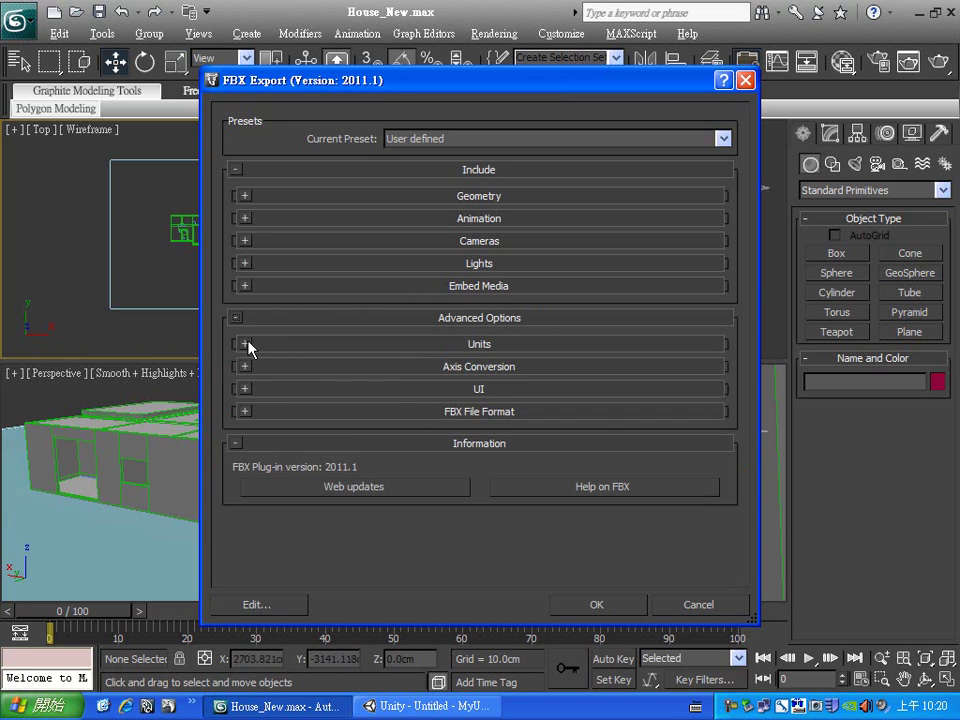
left_click(247, 344)
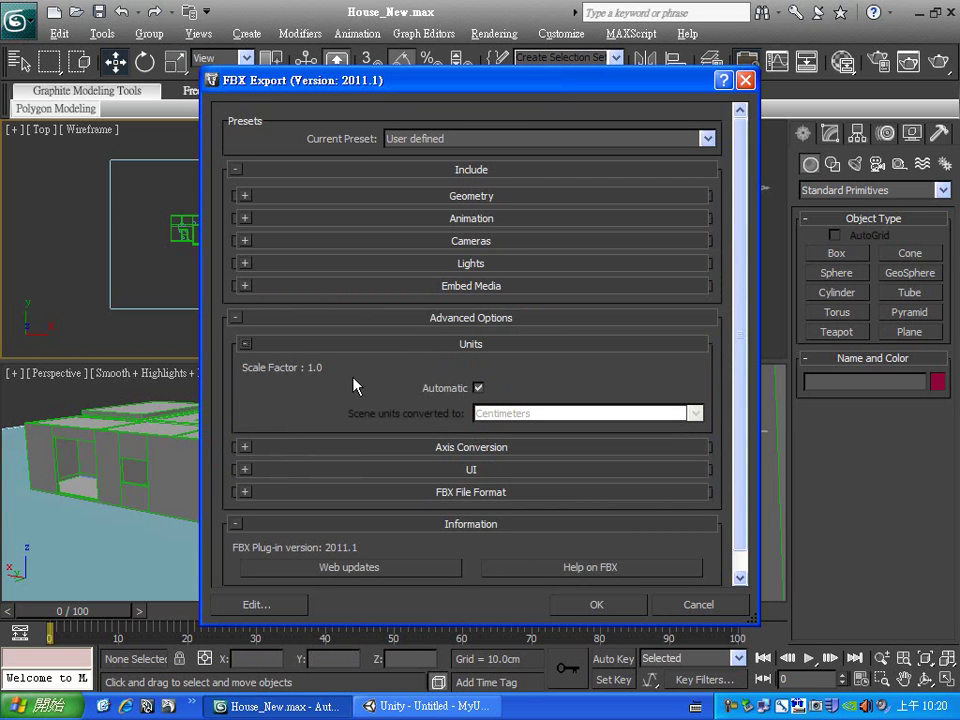
left_click(479, 388)
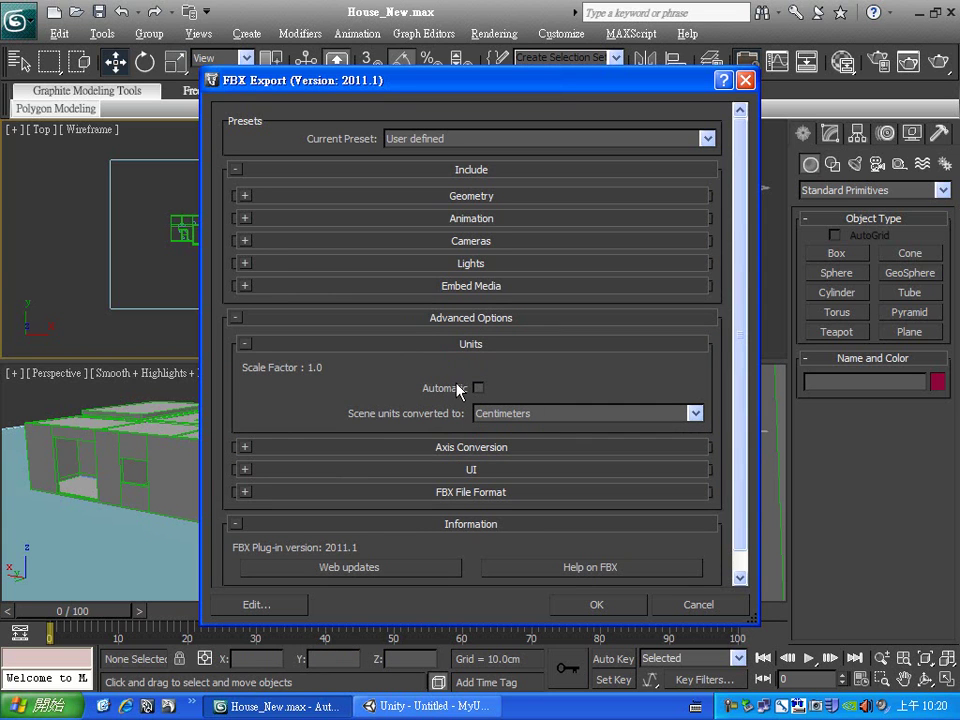
left_click(564, 415)
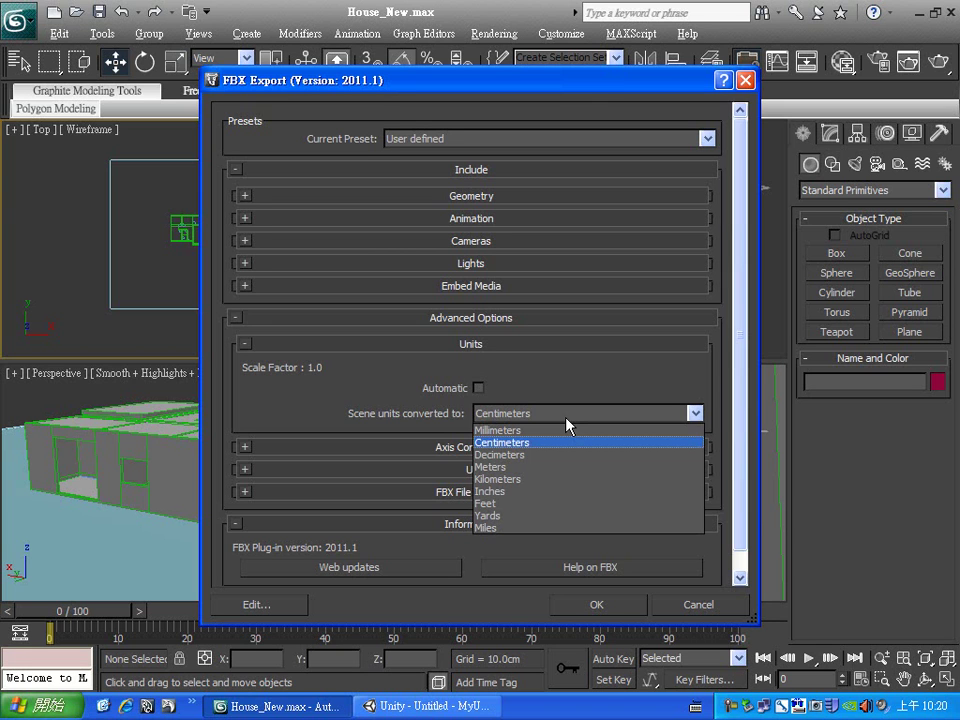
left_click(566, 362)
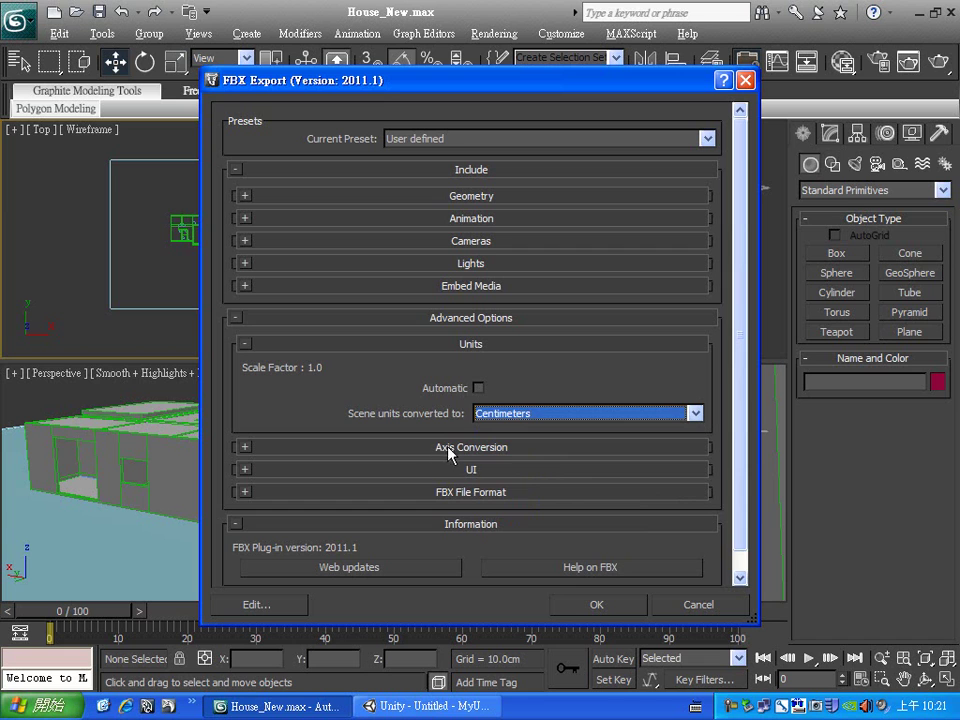
Choose Y-up under Axis Conversion, expand FBX File Format, and run the export
left_click(246, 450)
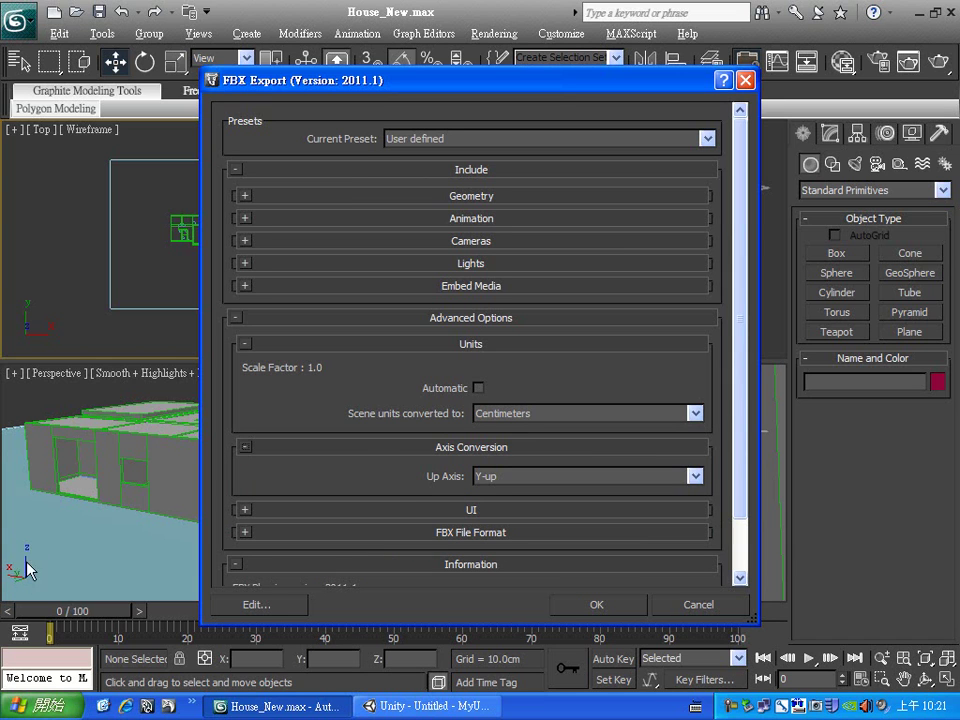
left_click(524, 484)
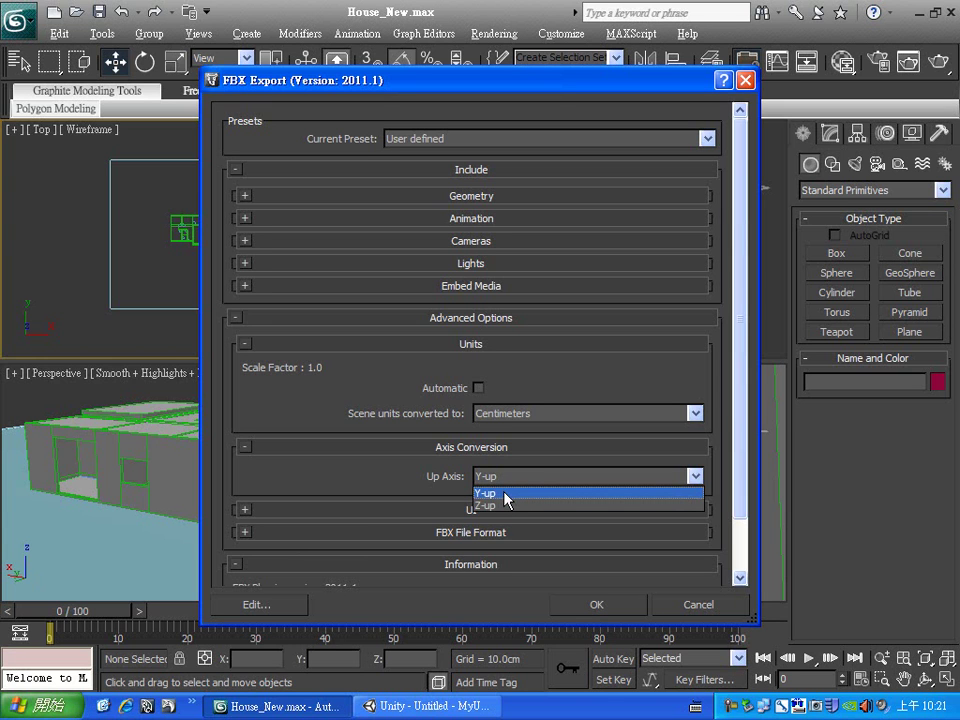
left_click(507, 495)
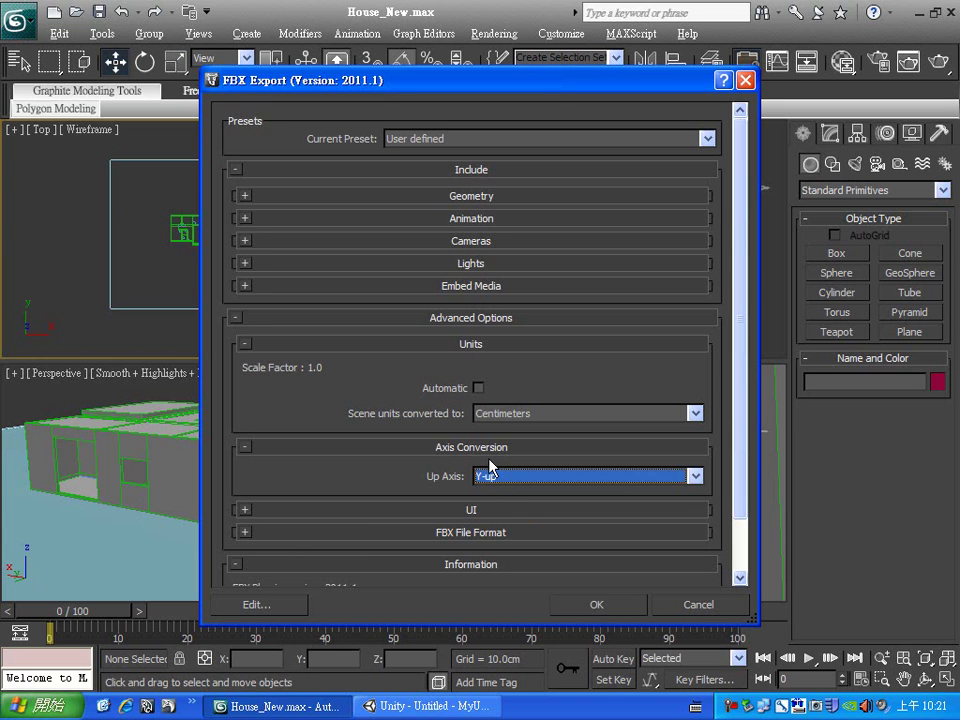
left_click(244, 533)
left_click_drag(744, 468, 743, 597)
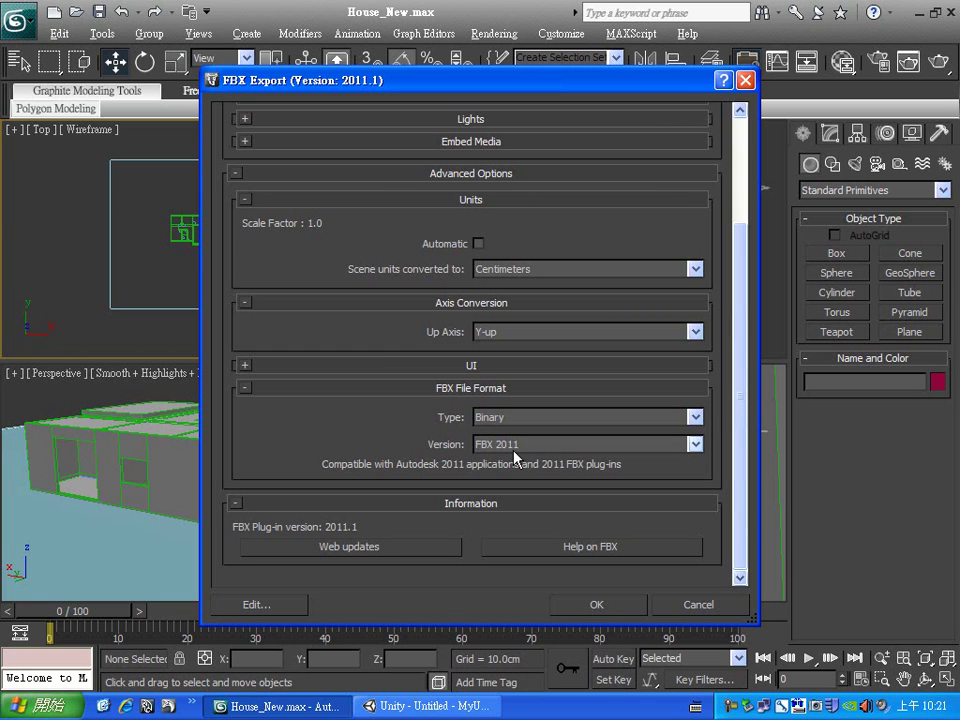
left_click(606, 612)
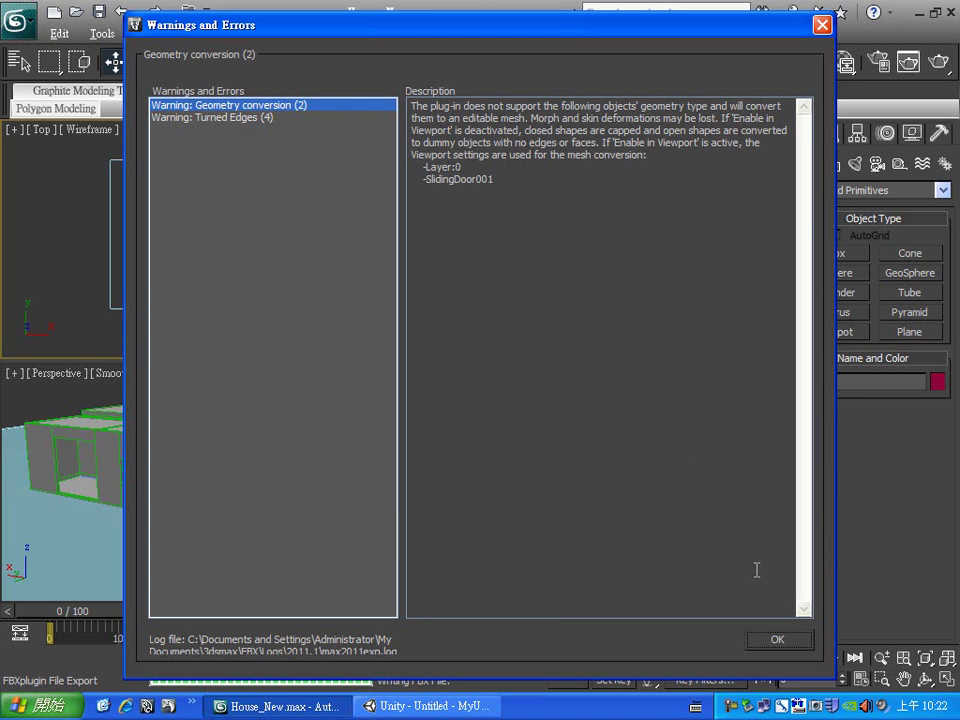
Dismiss the FBX export warnings and hide 3ds Max to reveal the desktop
left_click(765, 637)
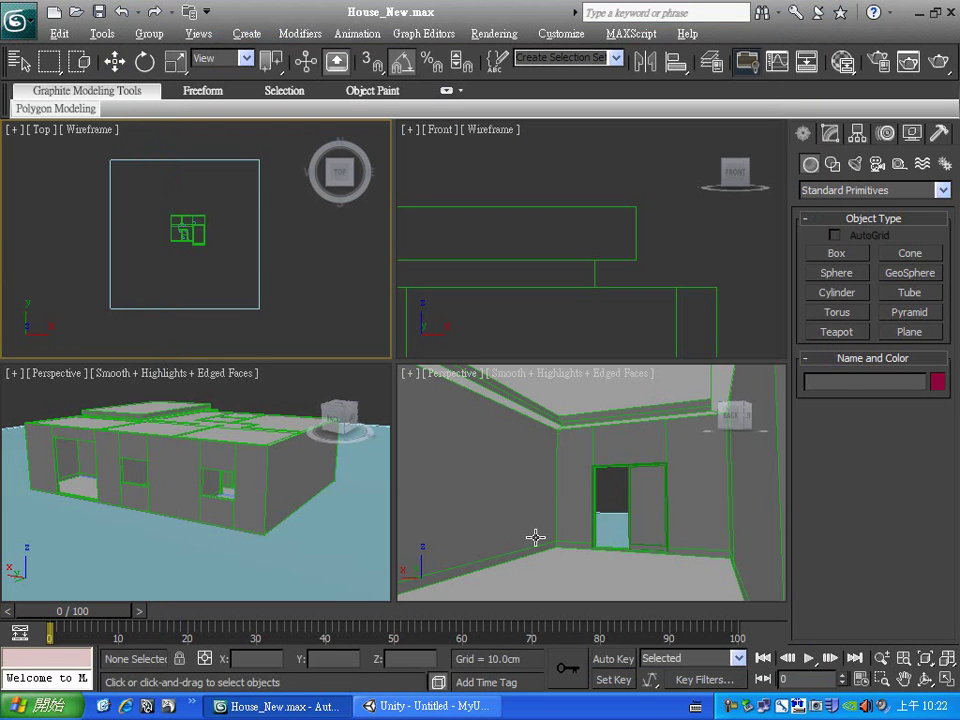
left_click(103, 705)
Open the WinXP (C:) drive in Explorer and select the 52 KB House FBX file
double_click(59, 118)
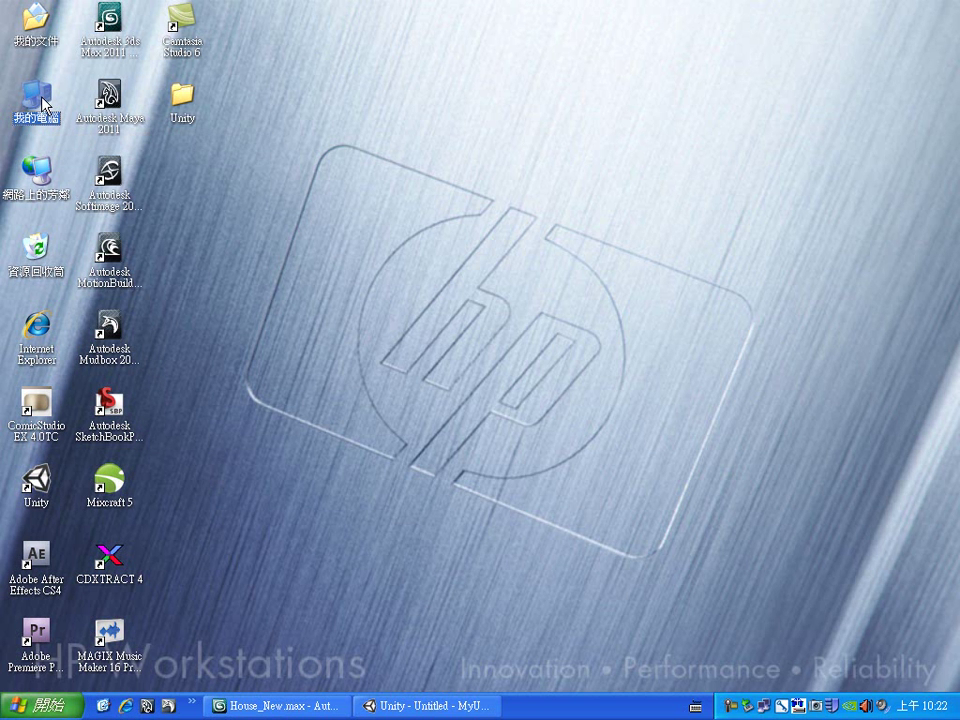
double_click(514, 318)
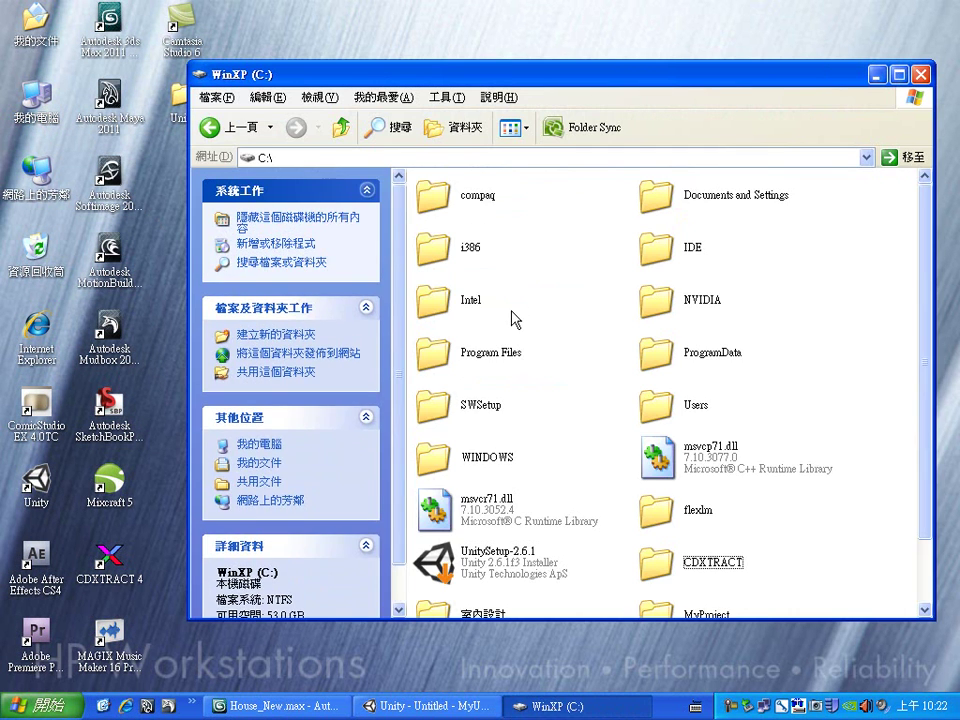
left_click_drag(193, 63, 300, 43)
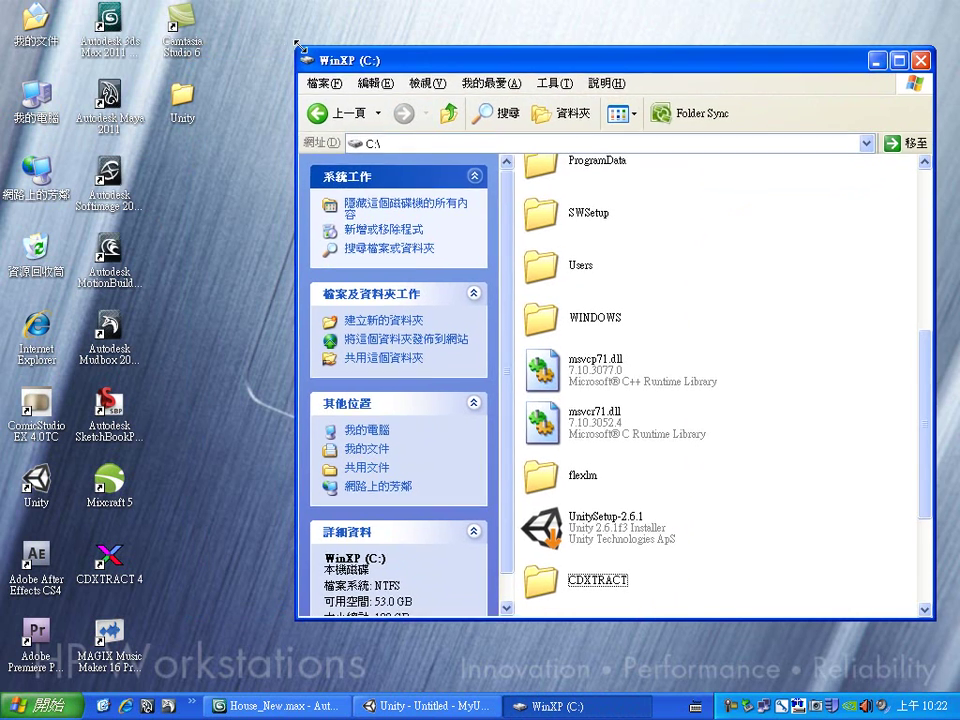
left_click_drag(928, 372, 926, 462)
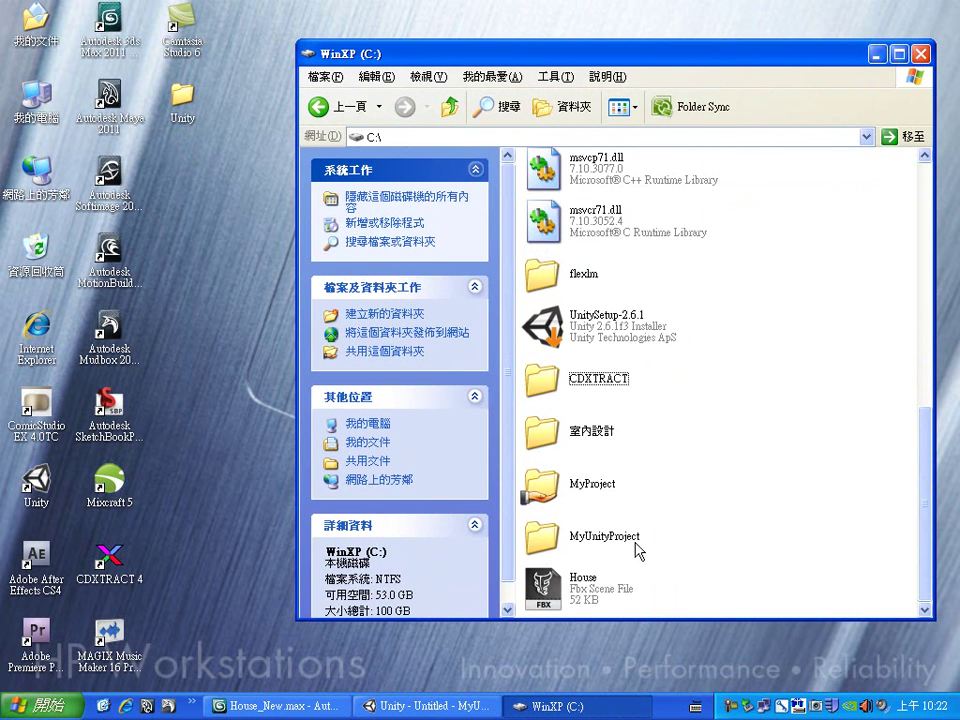
left_click(583, 594)
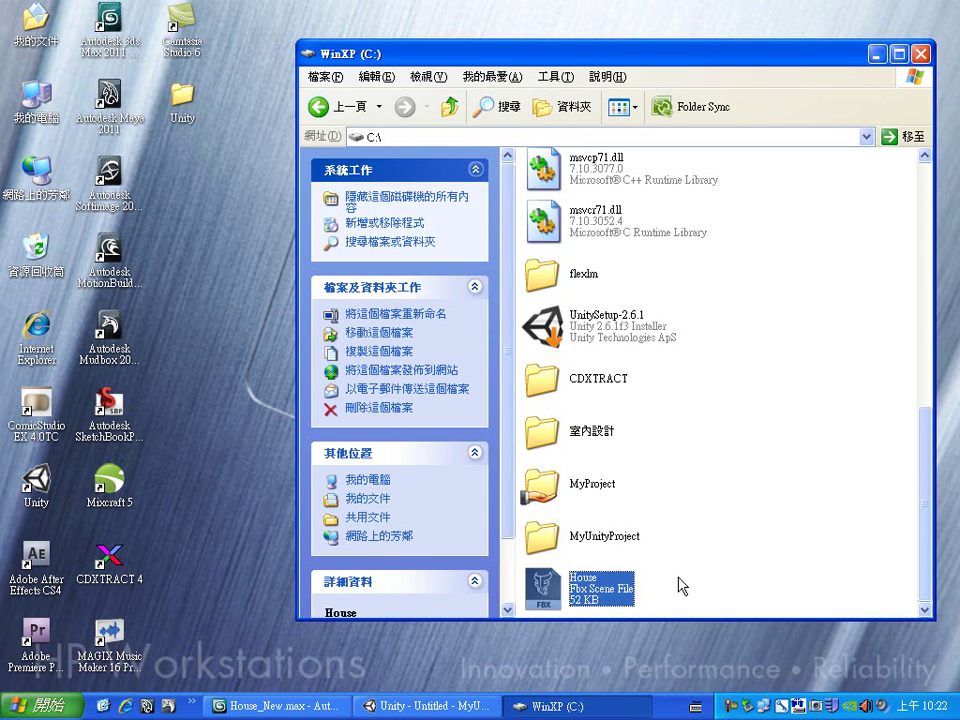
Save the current Unity scene as 'House' in the project's Assets folder
left_click(445, 708)
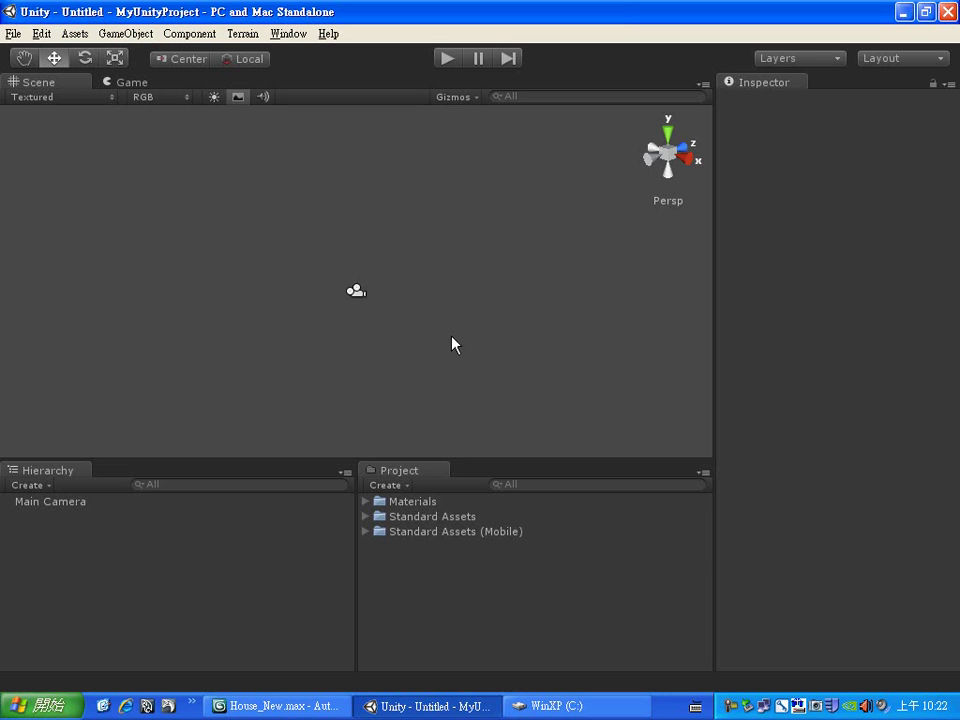
left_click(15, 35)
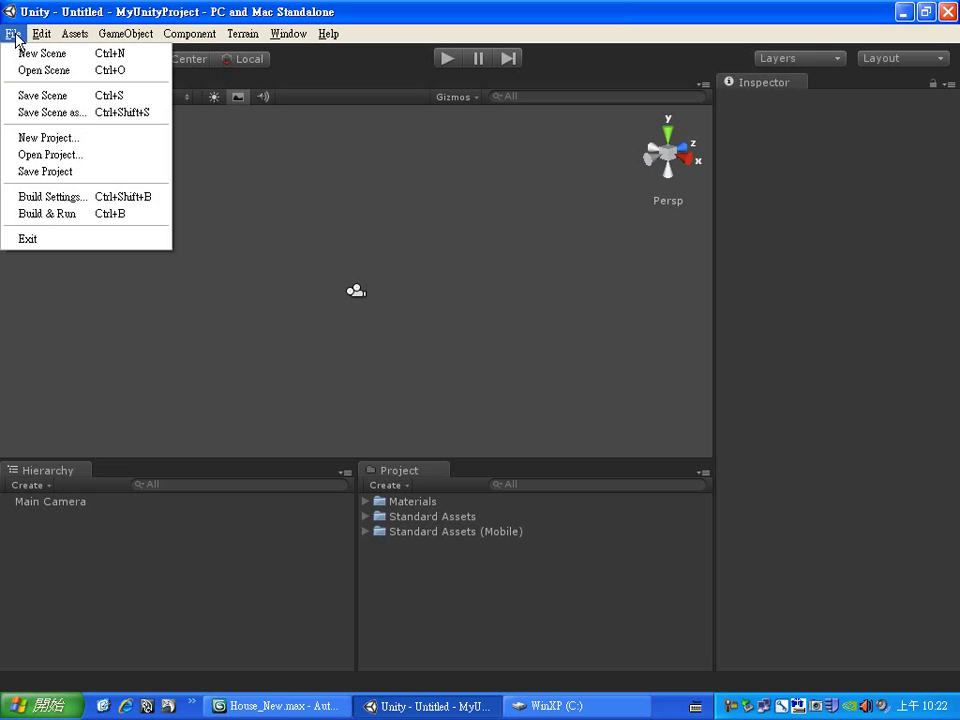
left_click(68, 96)
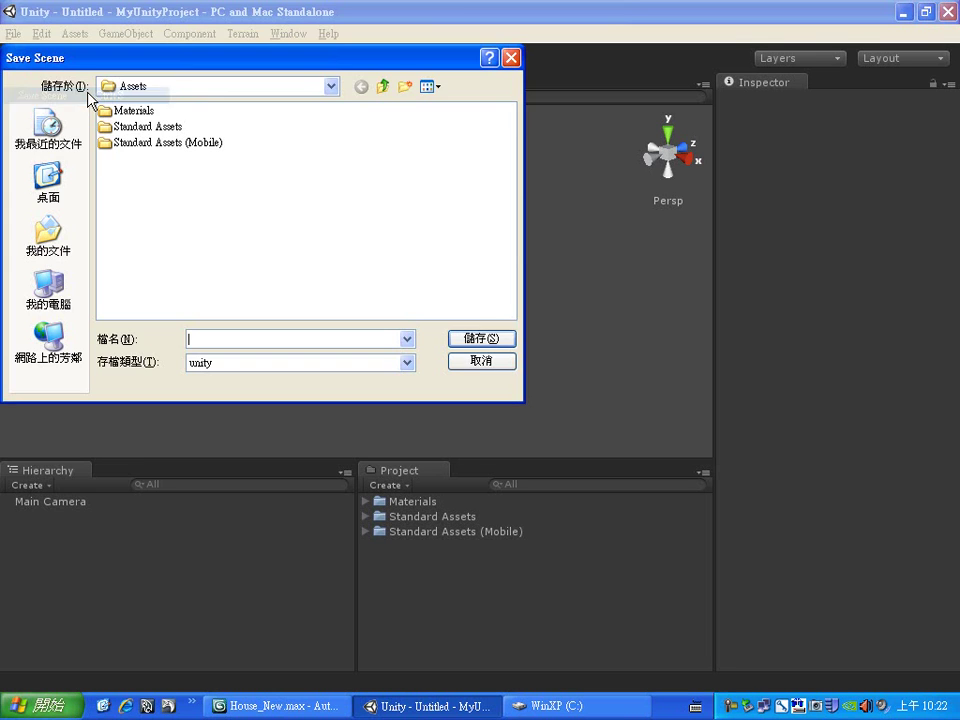
left_click_drag(147, 64, 211, 228)
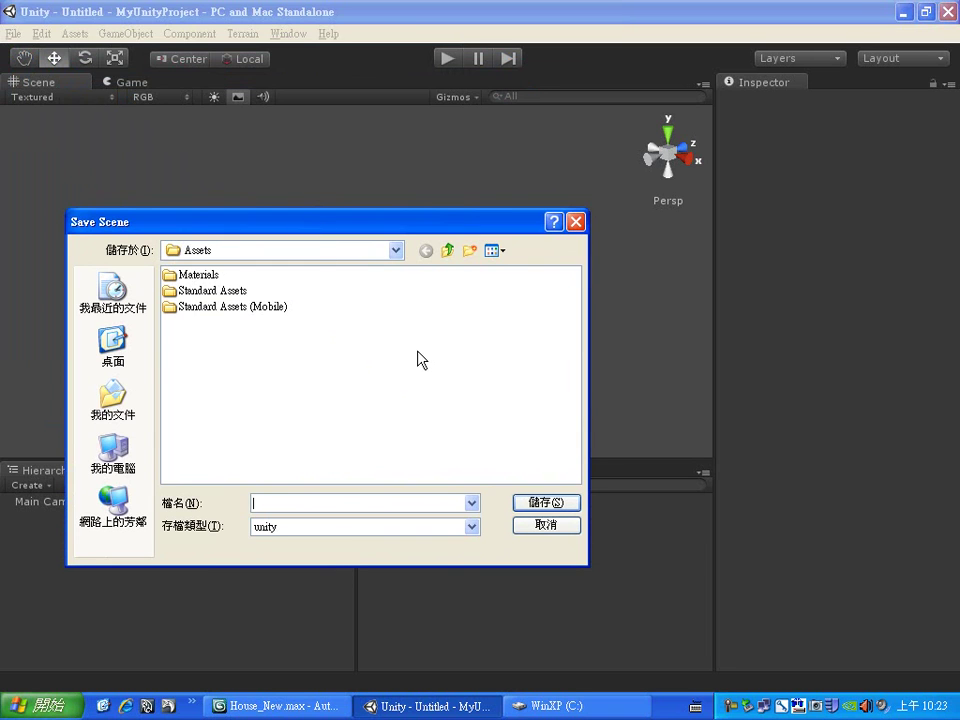
type("House")
left_click(558, 504)
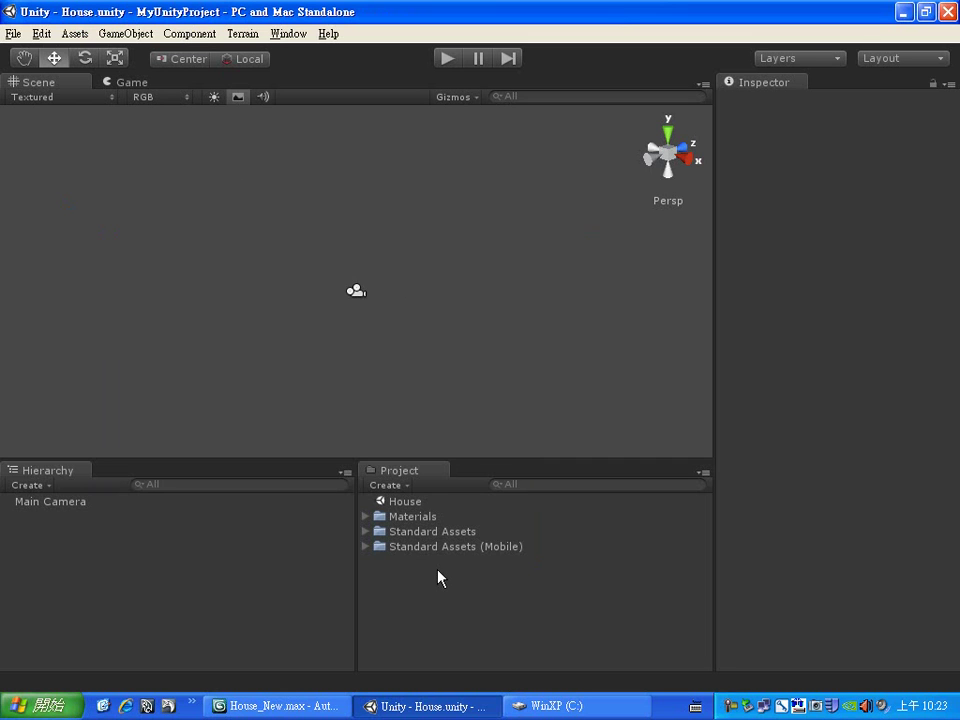
Import the House FBX from the WinXP (C:) drive as a new project asset
left_click(85, 38)
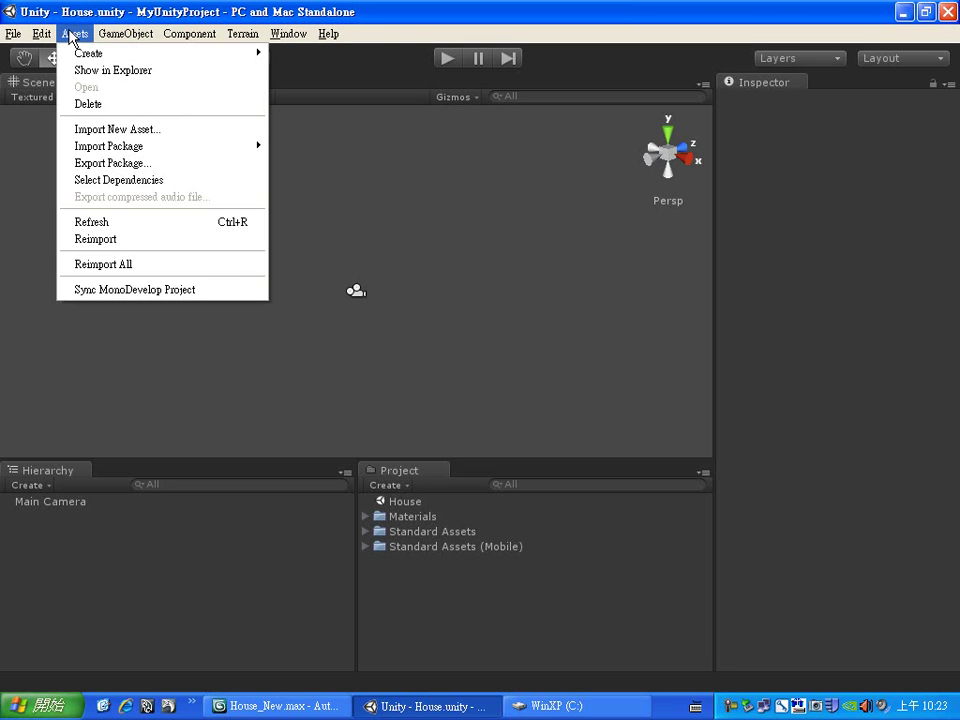
left_click(176, 134)
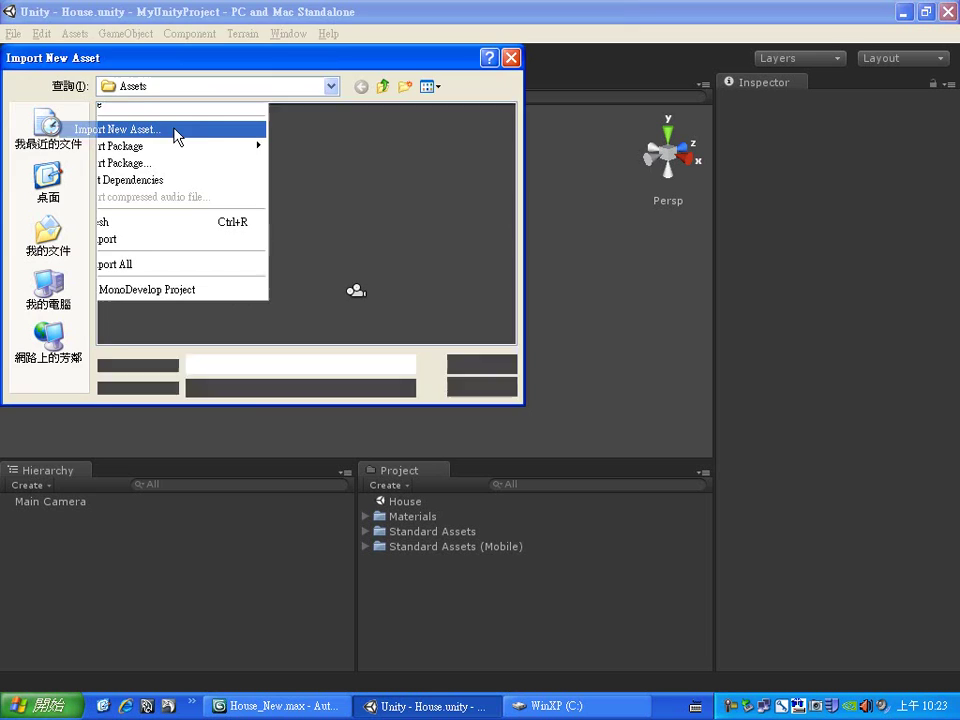
left_click_drag(184, 66, 340, 131)
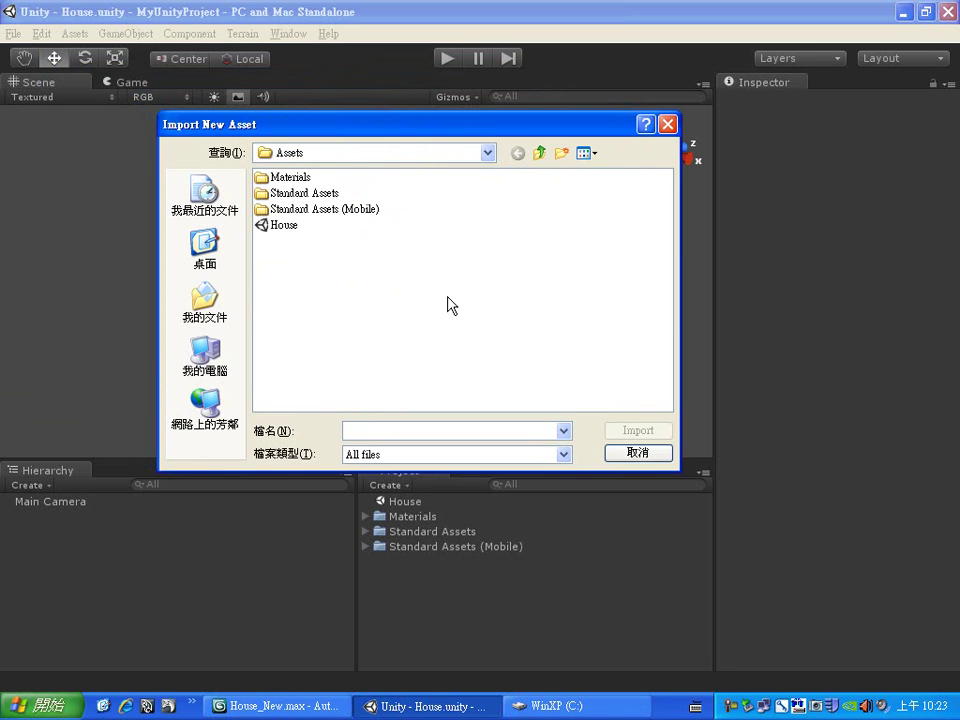
left_click(487, 154)
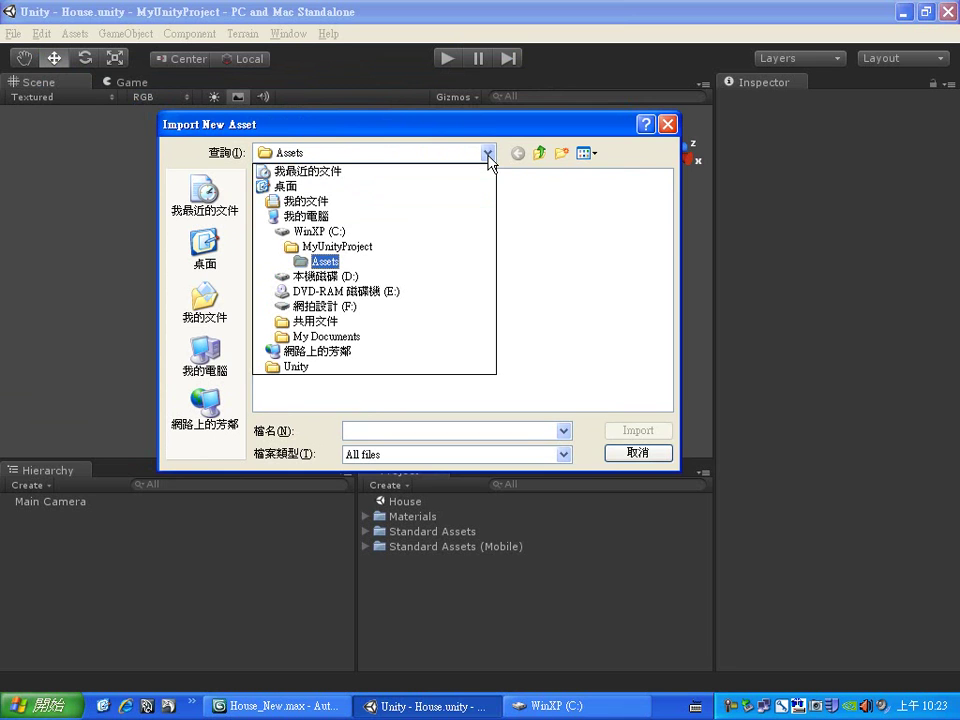
left_click(336, 233)
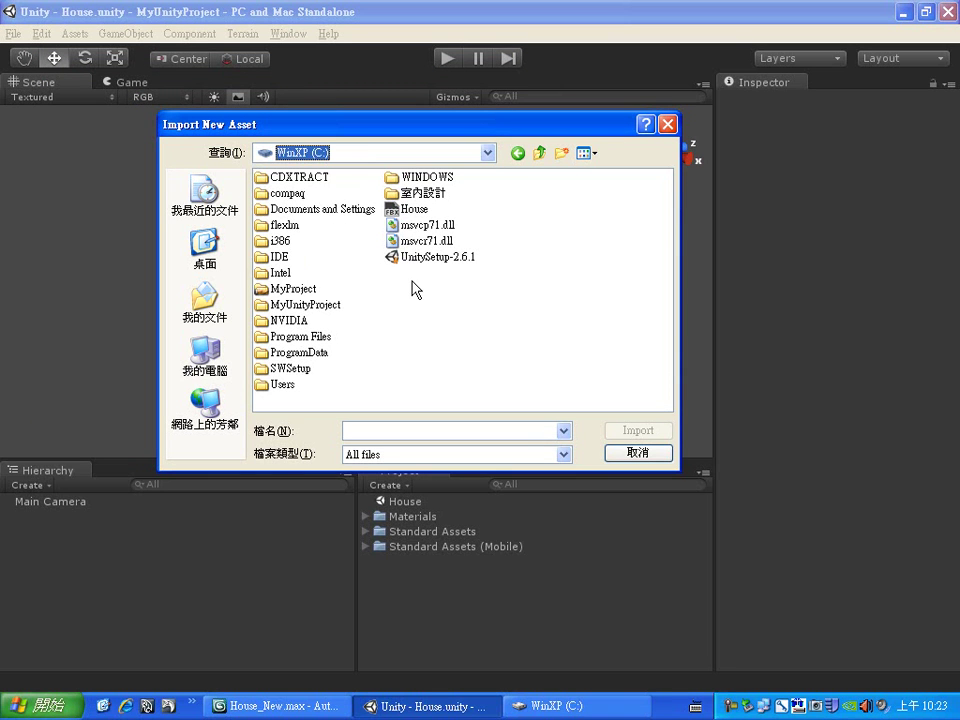
left_click(413, 211)
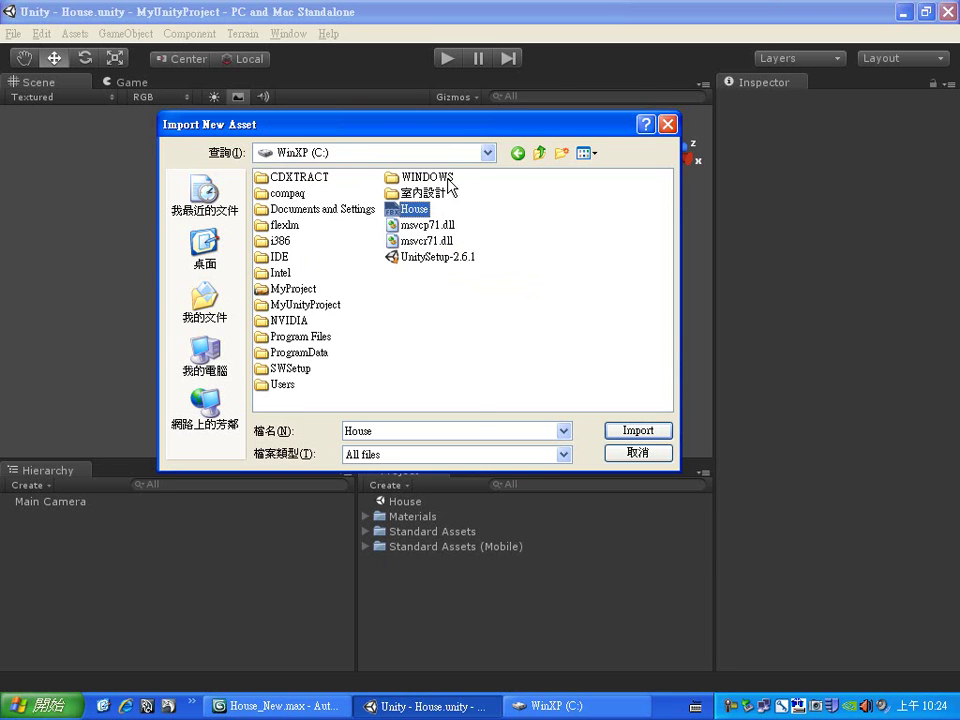
left_click_drag(454, 126, 454, 89)
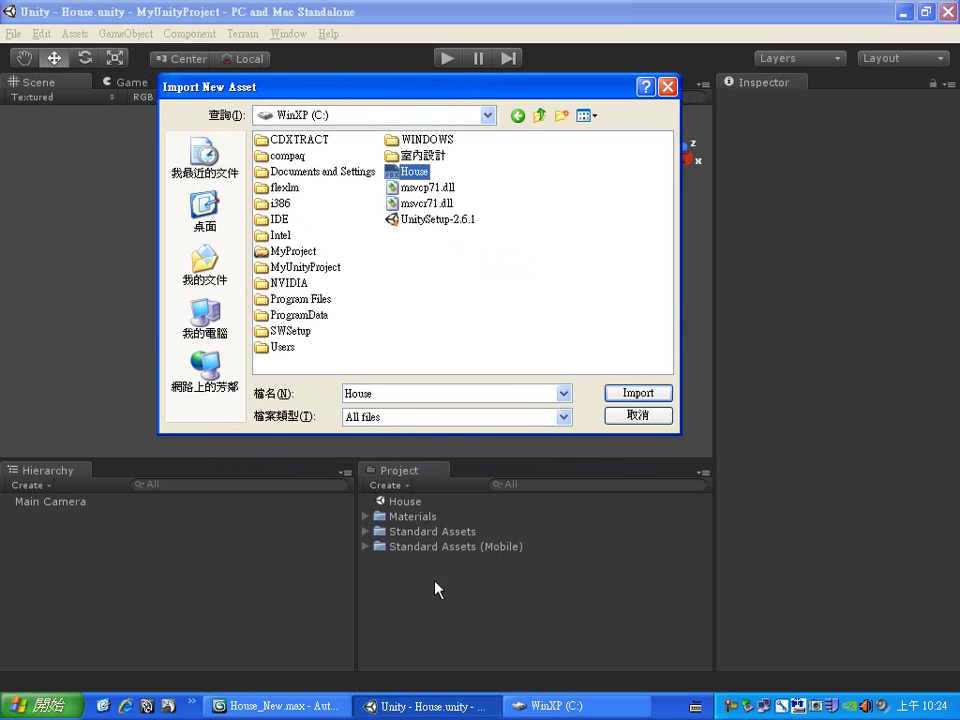
left_click(626, 395)
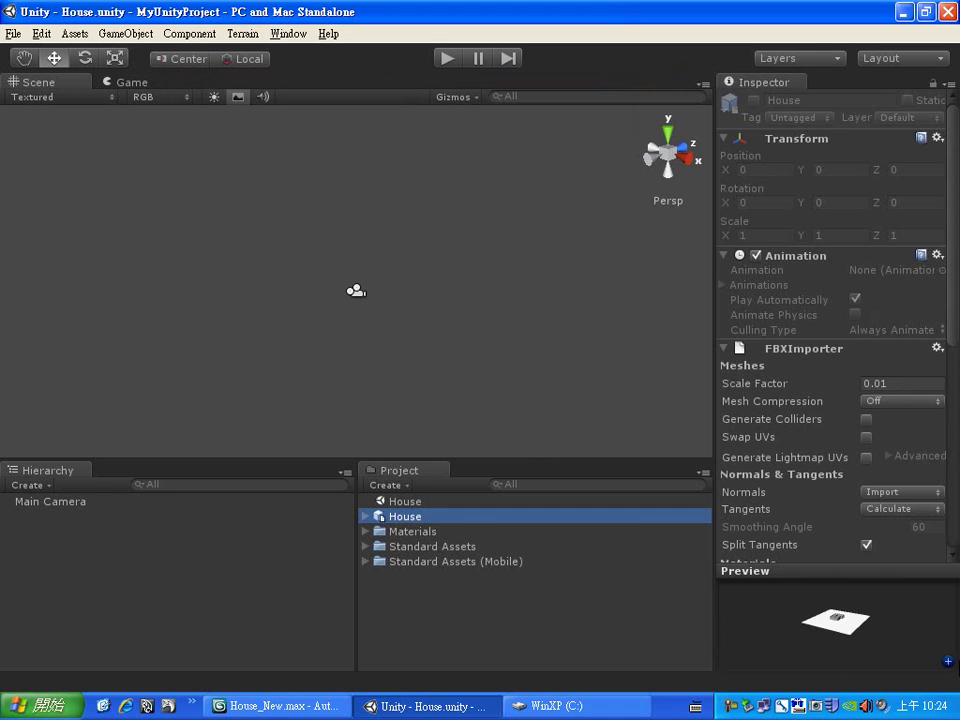
left_click(950, 660)
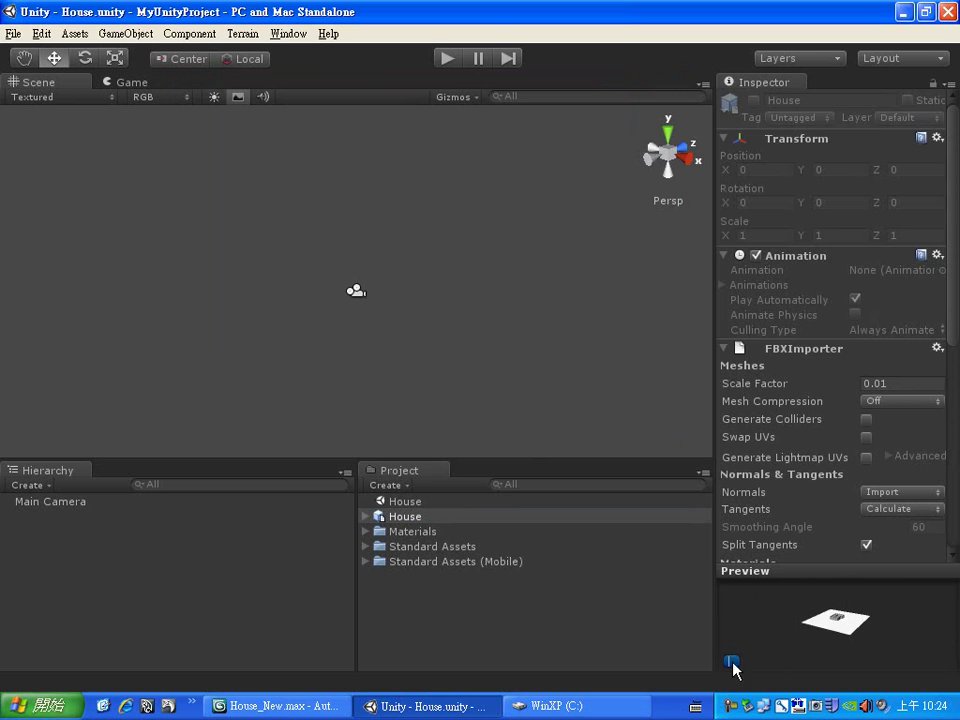
left_click_drag(757, 651, 734, 611)
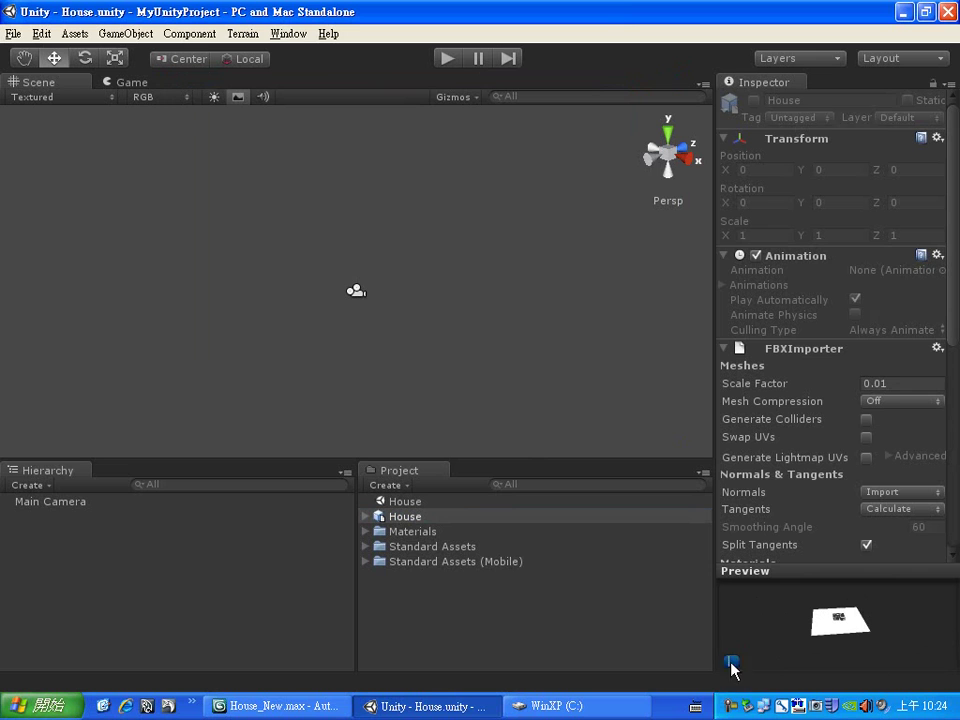
mouse_move(838, 622)
left_mouse_down()
mouse_move(842, 614)
mouse_move(878, 630)
left_mouse_up()
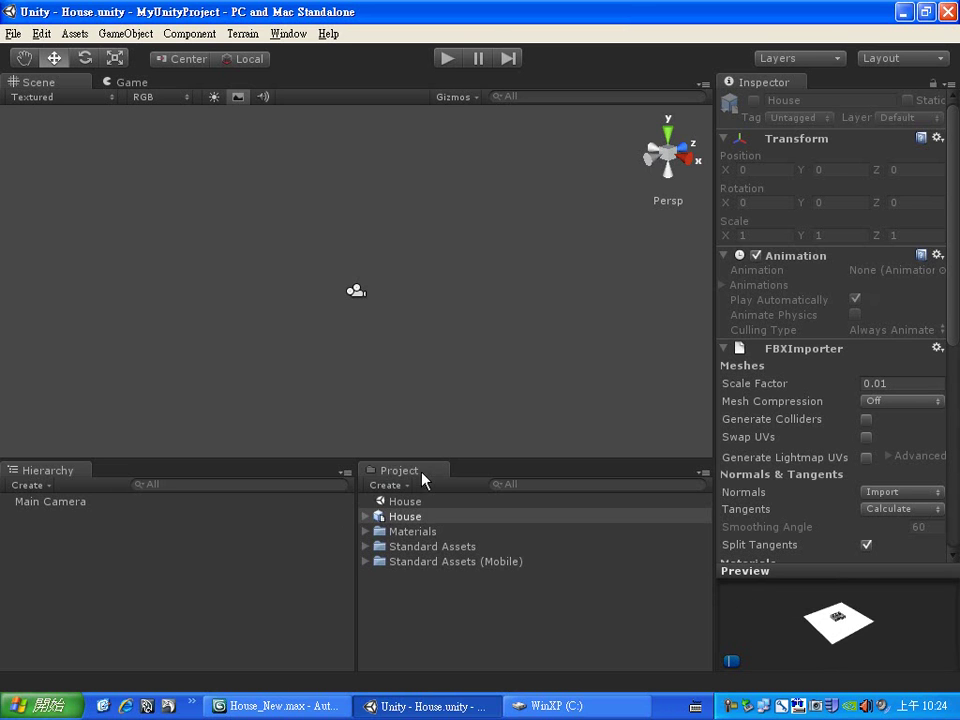
Drag the House model into the scene, orbit to a top-down view, then bring up the C: window
left_click_drag(378, 516, 137, 566)
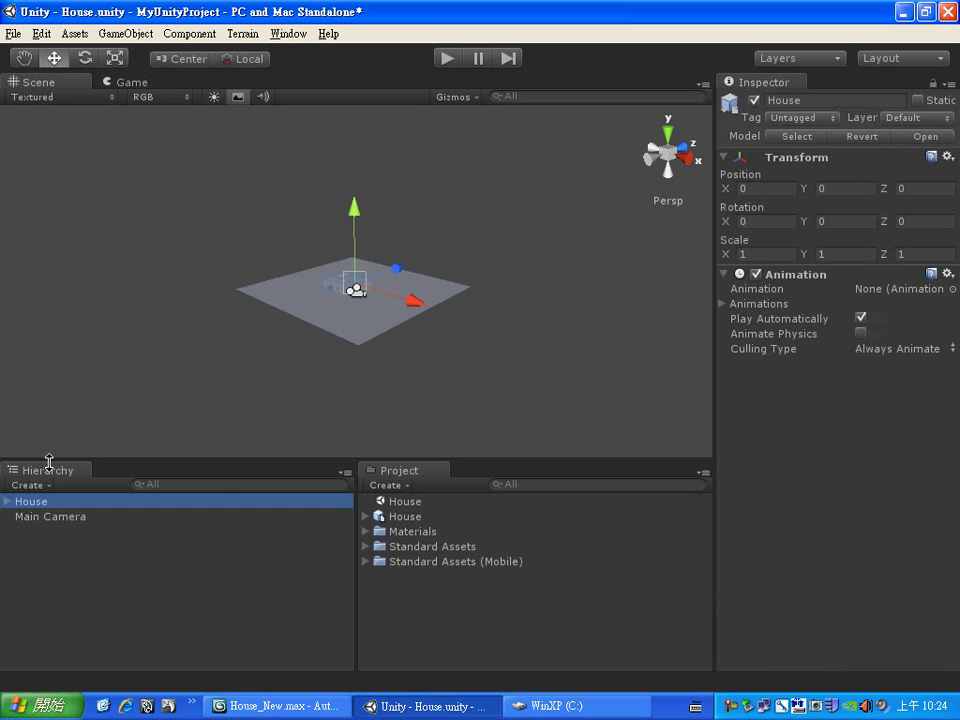
left_click(344, 316)
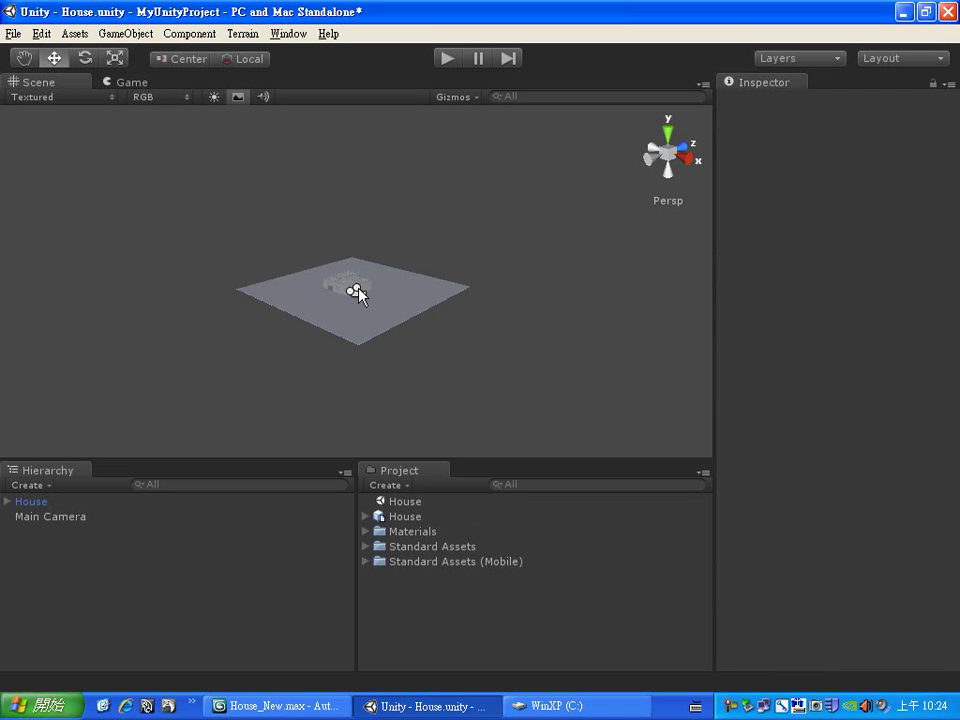
scroll(355, 295, "up", 2)
scroll(354, 305, "up", 3)
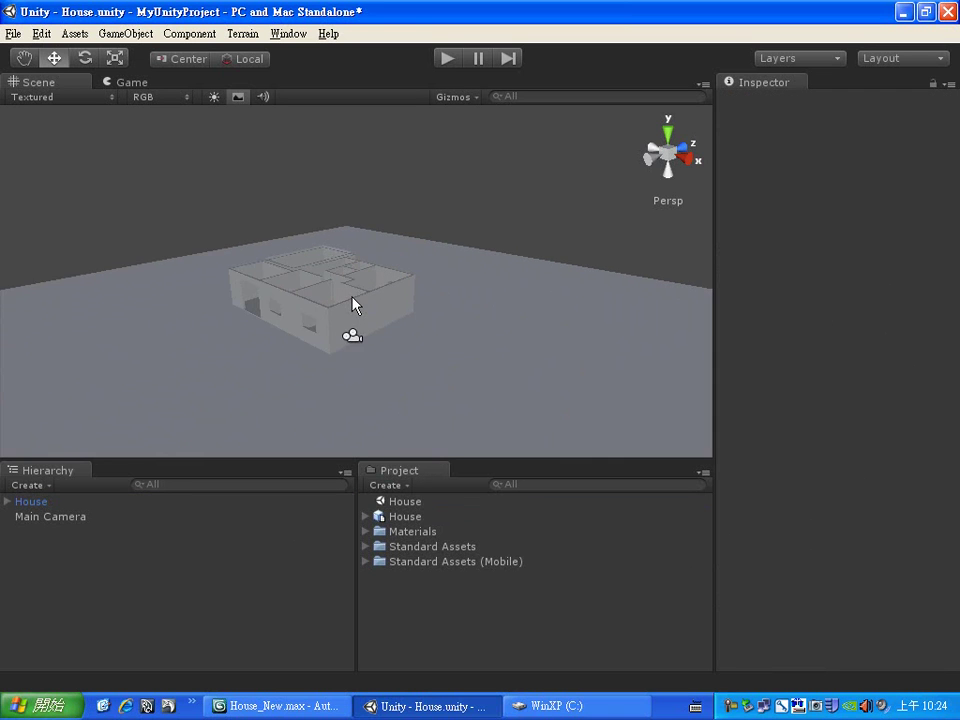
scroll(354, 305, "up", 2)
mouse_move(369, 418)
left_mouse_down("alt")
mouse_move(250, 337)
mouse_move(632, 329)
mouse_move(146, 351)
mouse_move(913, 503)
left_mouse_up("alt")
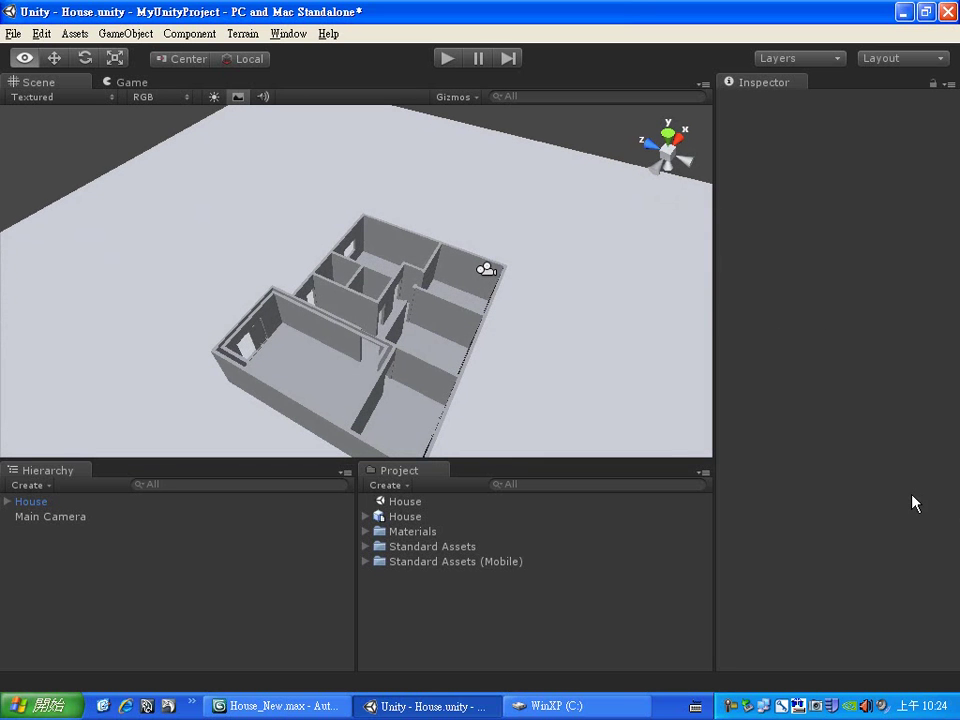
left_click_drag(154, 328, 643, 304, "alt")
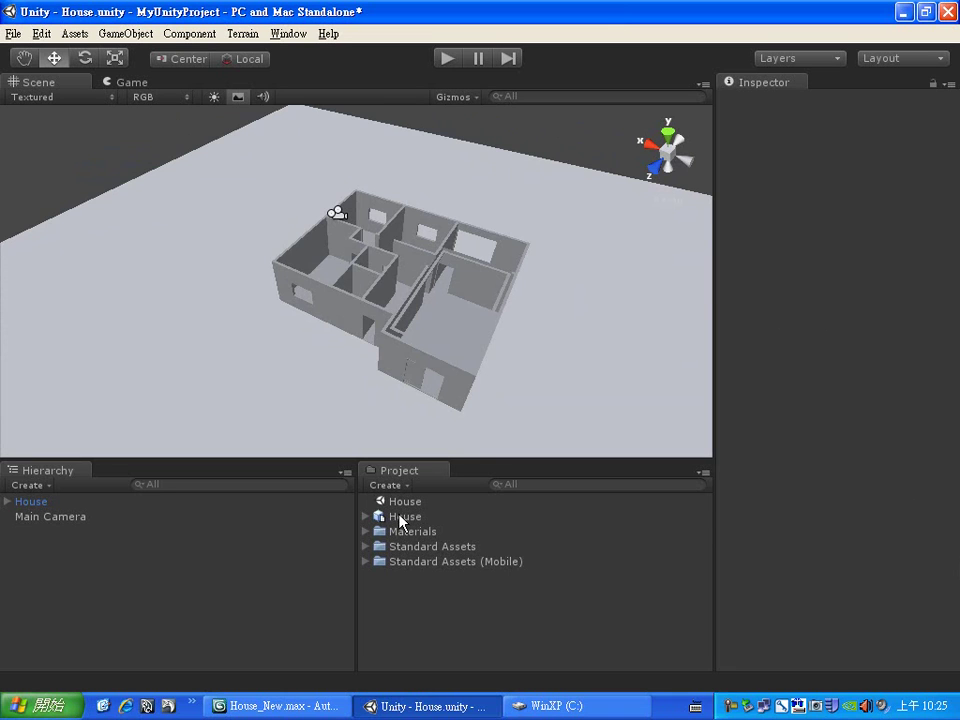
left_click(545, 705)
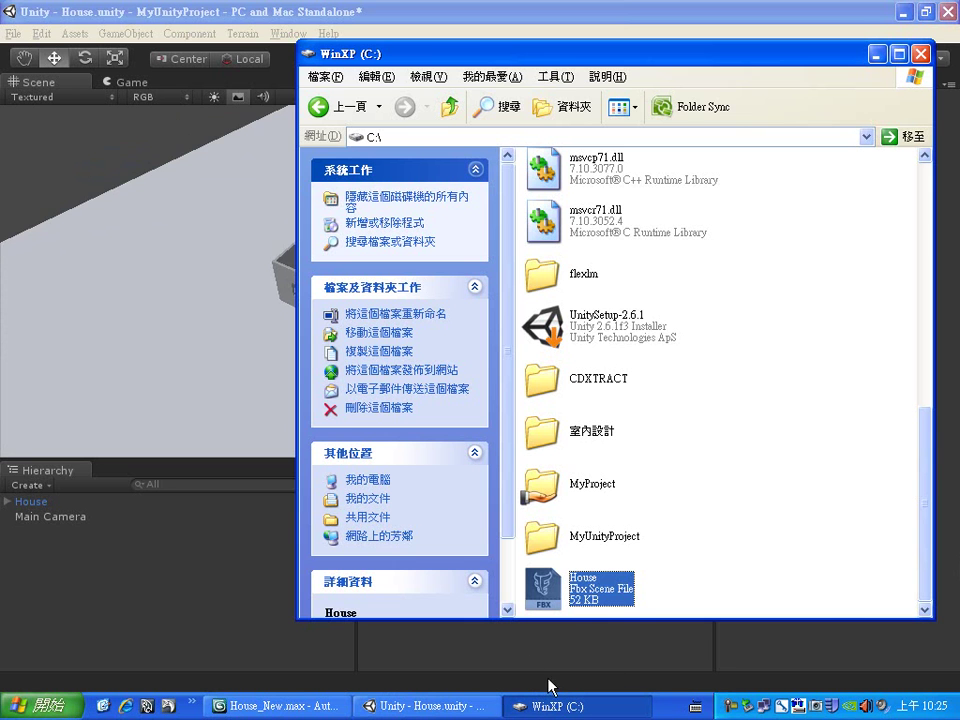
Browse to C:\MyUnityProject\Assets, select the House FBX file, then return to Unity
double_click(605, 538)
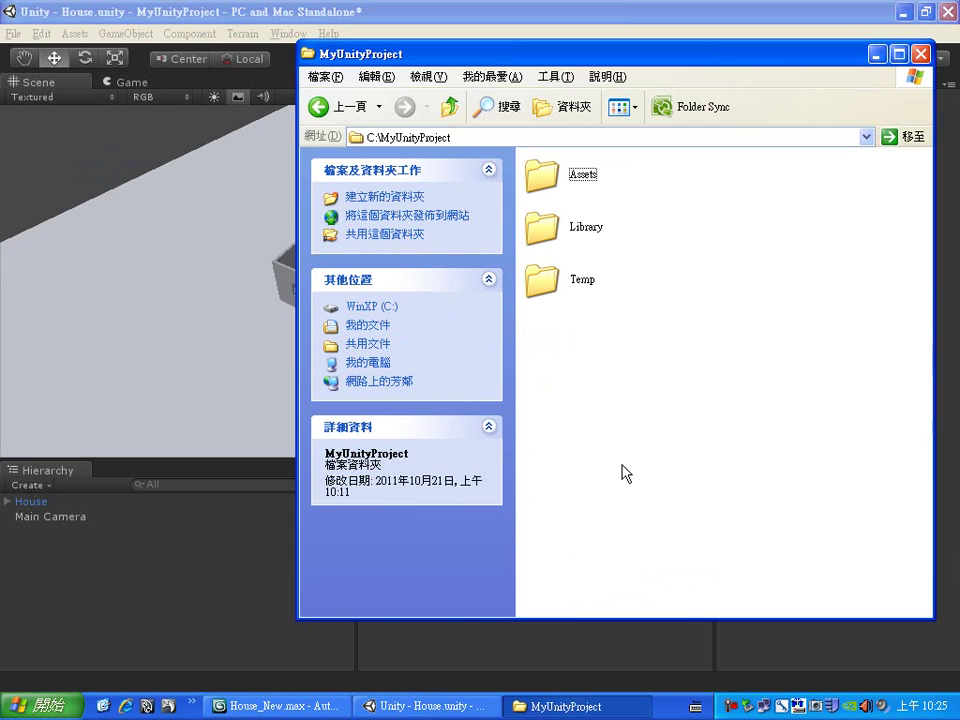
double_click(582, 176)
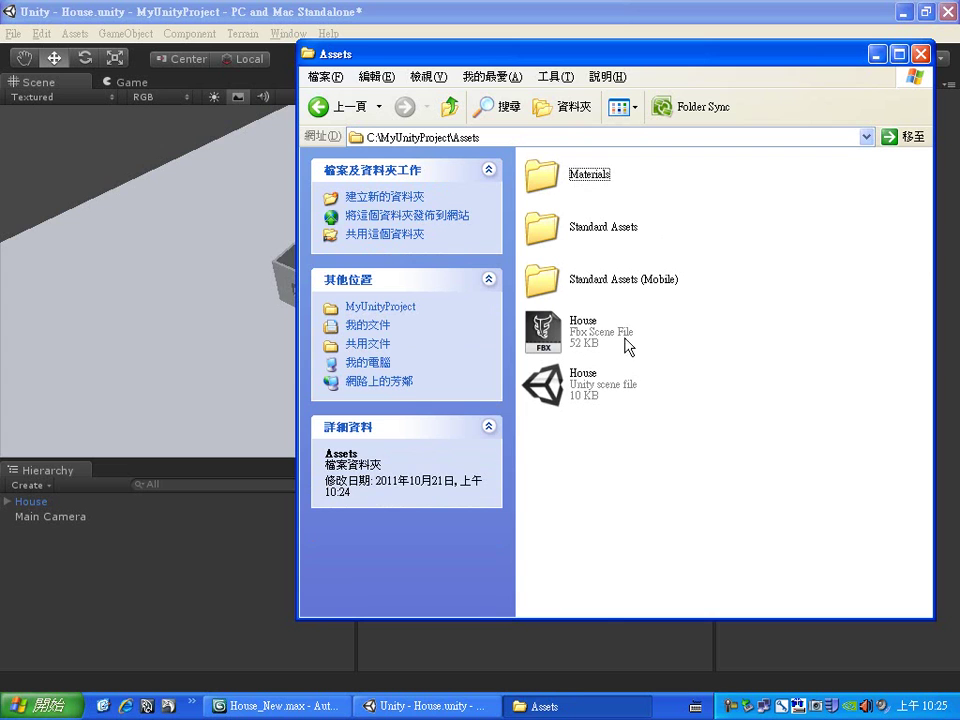
left_click(578, 328)
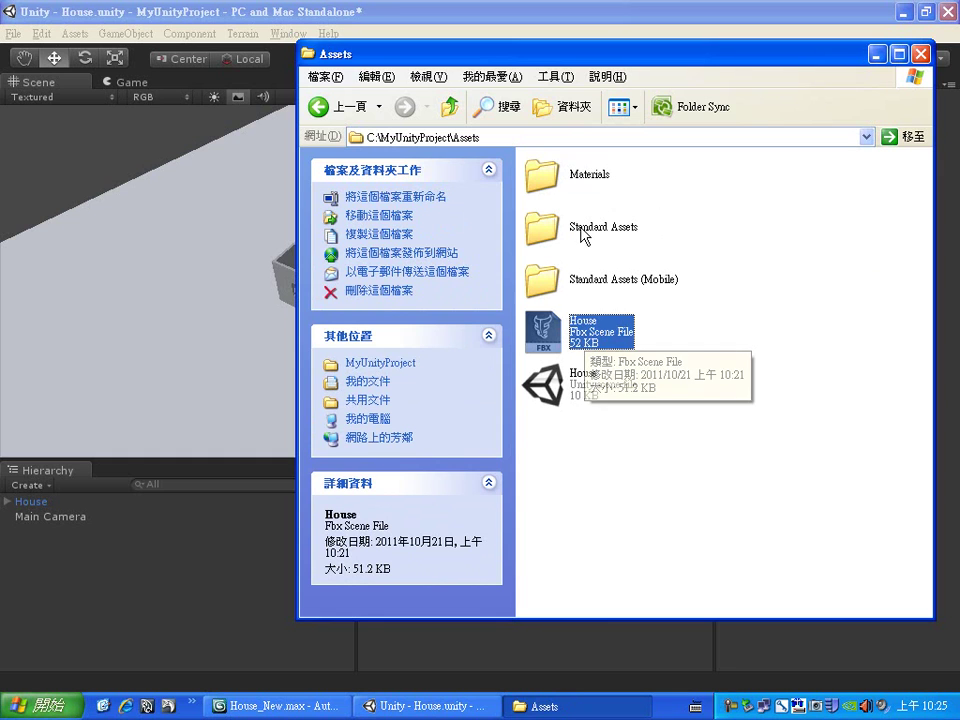
left_click(510, 14)
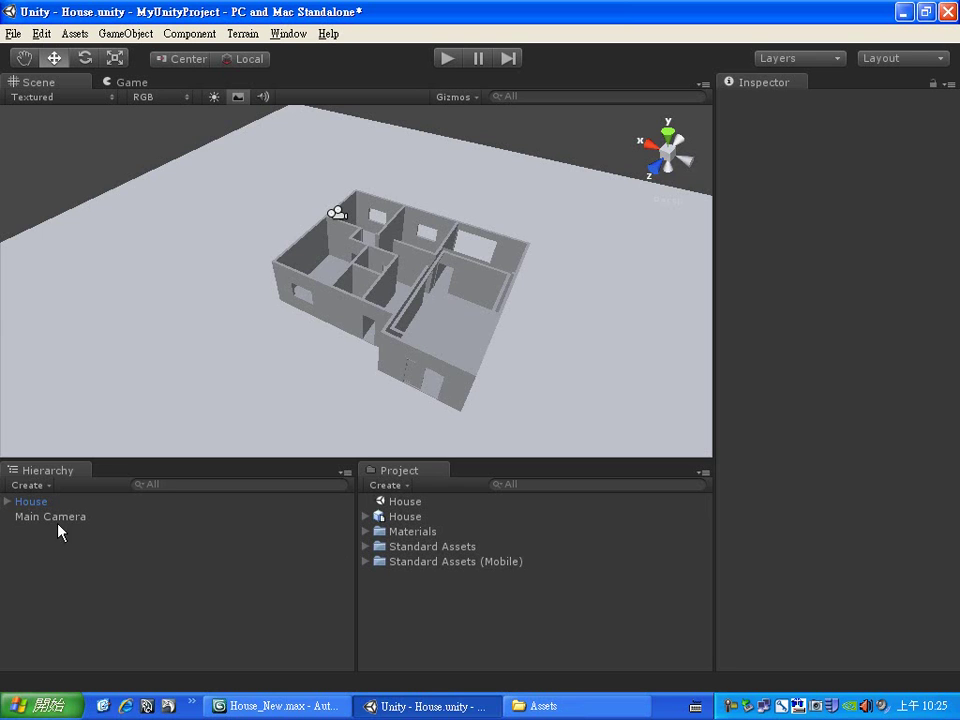
Delete the House object from the Hierarchy
left_click(34, 502)
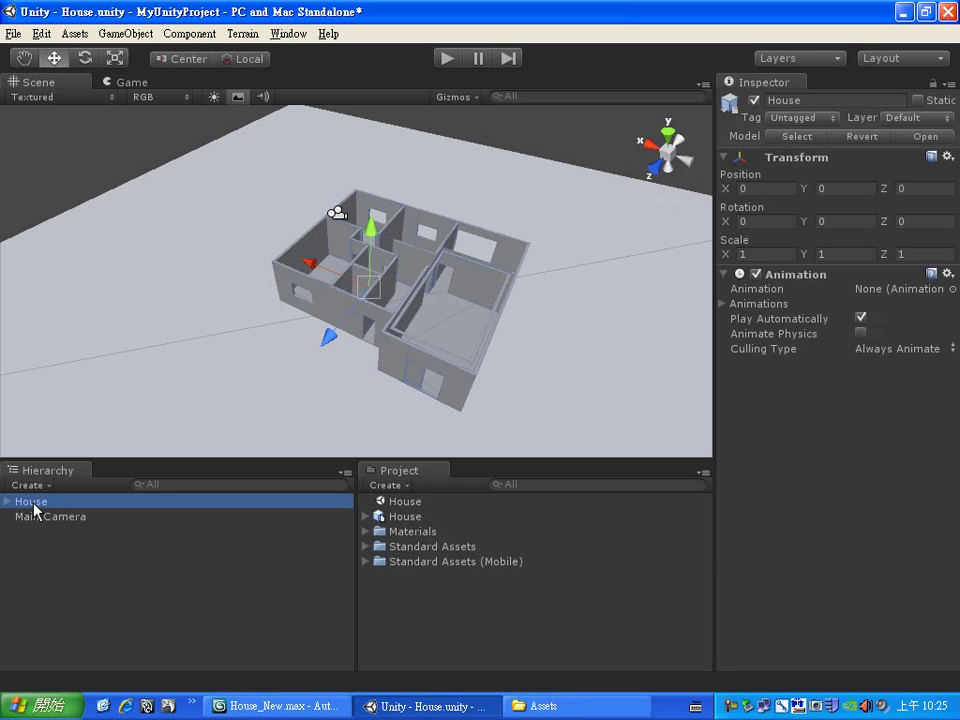
right_click(38, 505)
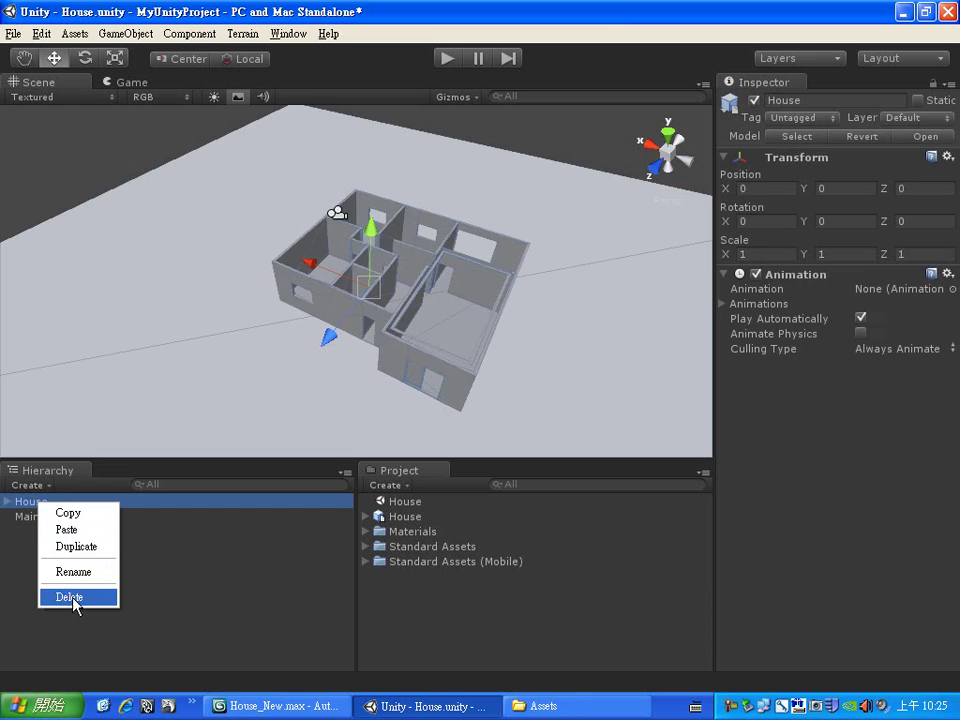
left_click(70, 598)
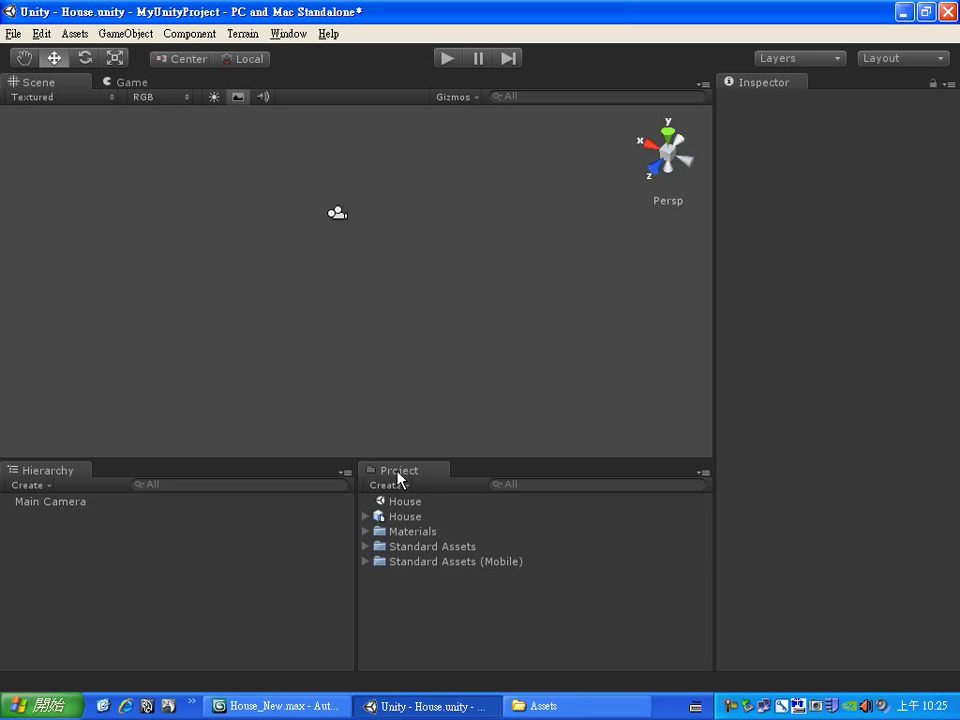
Re-add House from the Project panel, delete it from the Hierarchy again, and select the asset
left_click(403, 516)
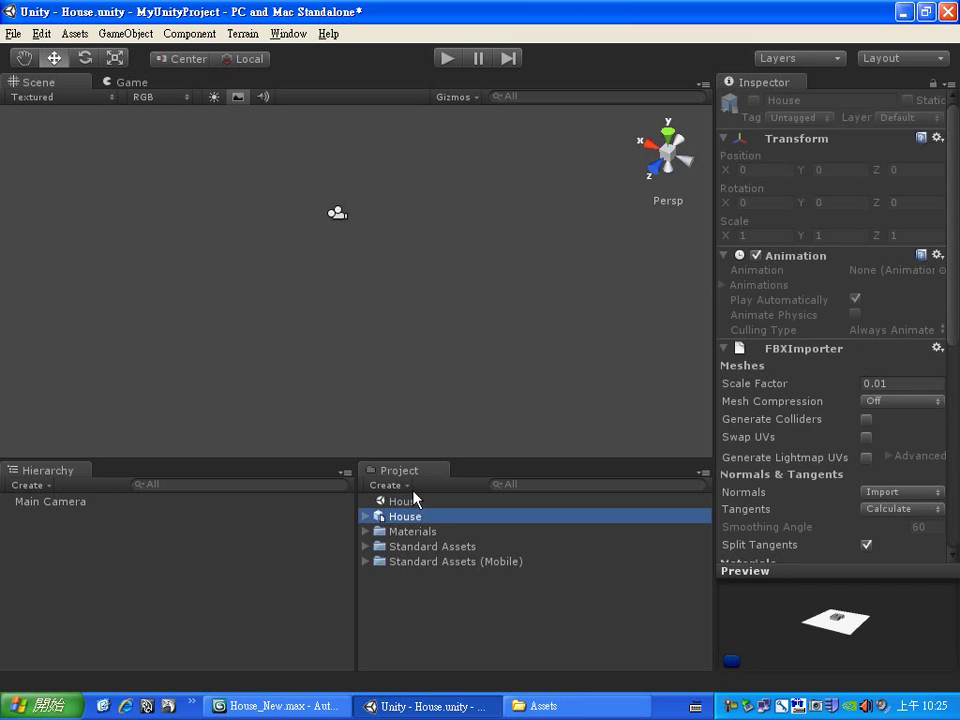
left_click_drag(405, 519, 204, 538)
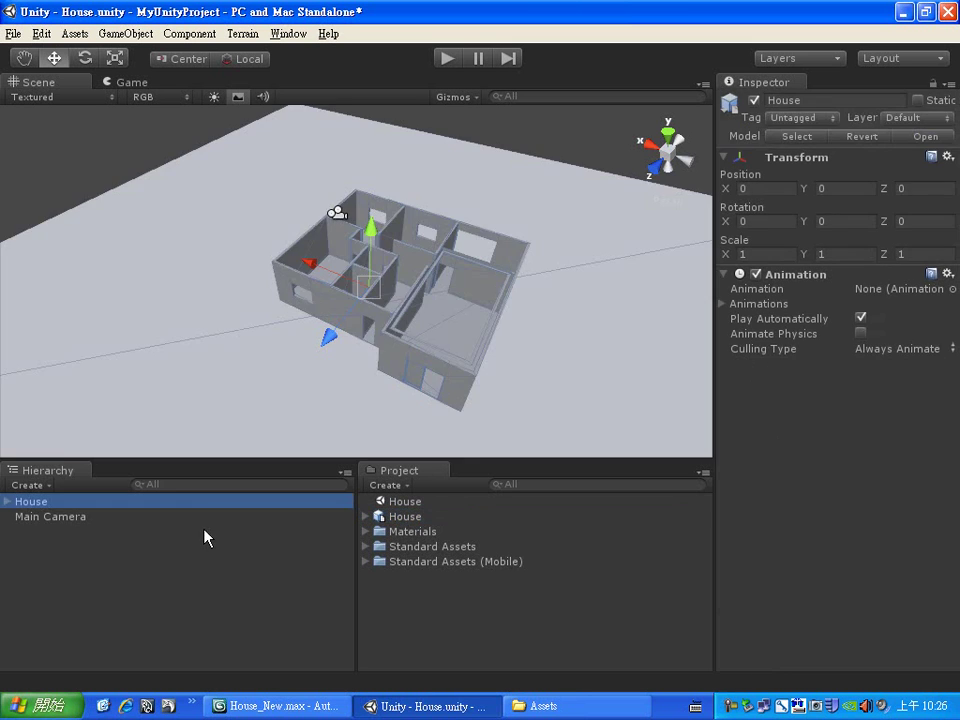
right_click(29, 503)
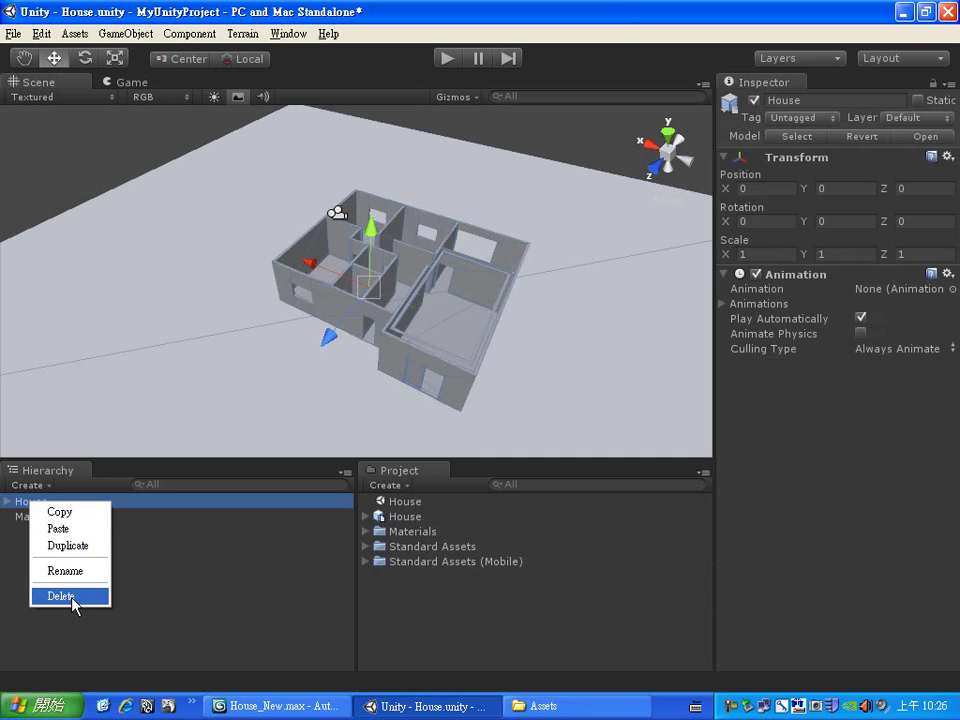
left_click(62, 595)
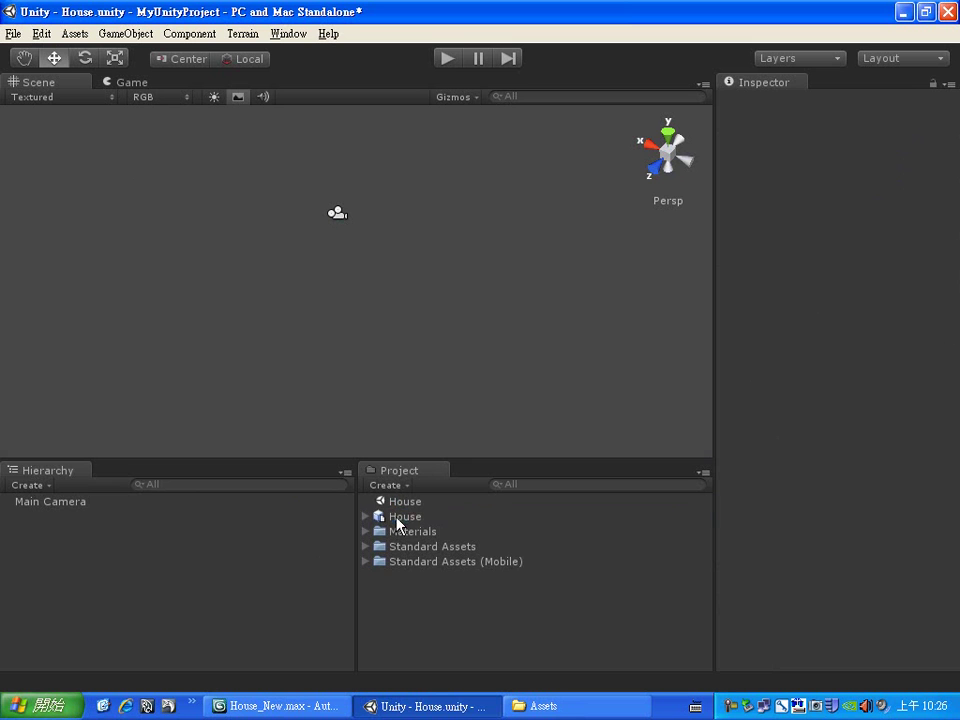
left_click(397, 517)
Delete the House FBX asset from the Project panel and bring the Explorer Assets window forward
right_click(405, 525)
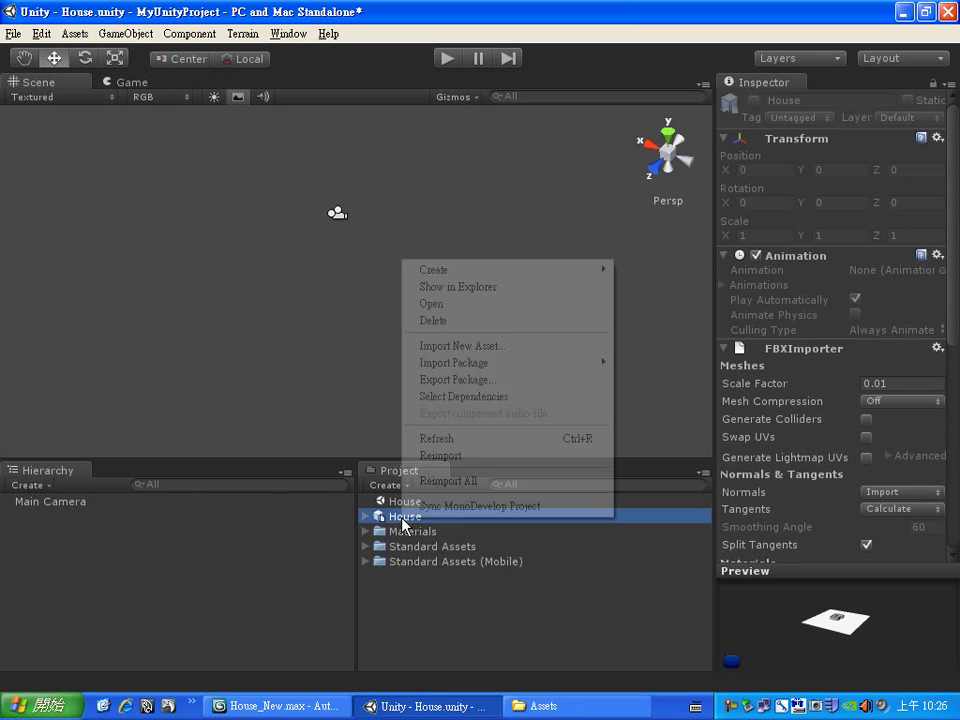
left_click(440, 320)
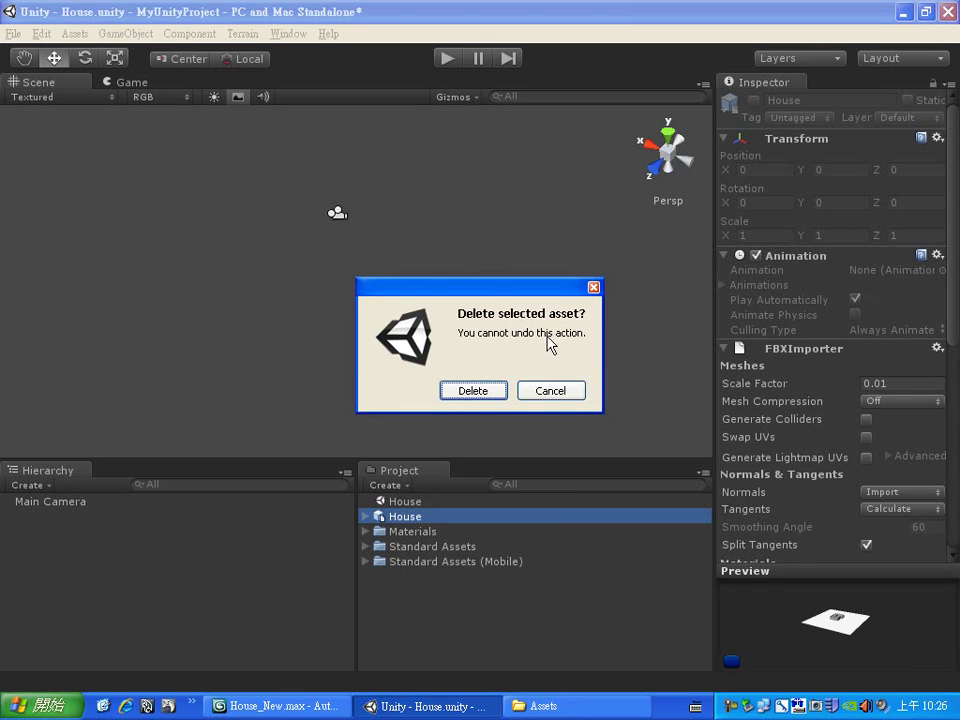
left_click(472, 392)
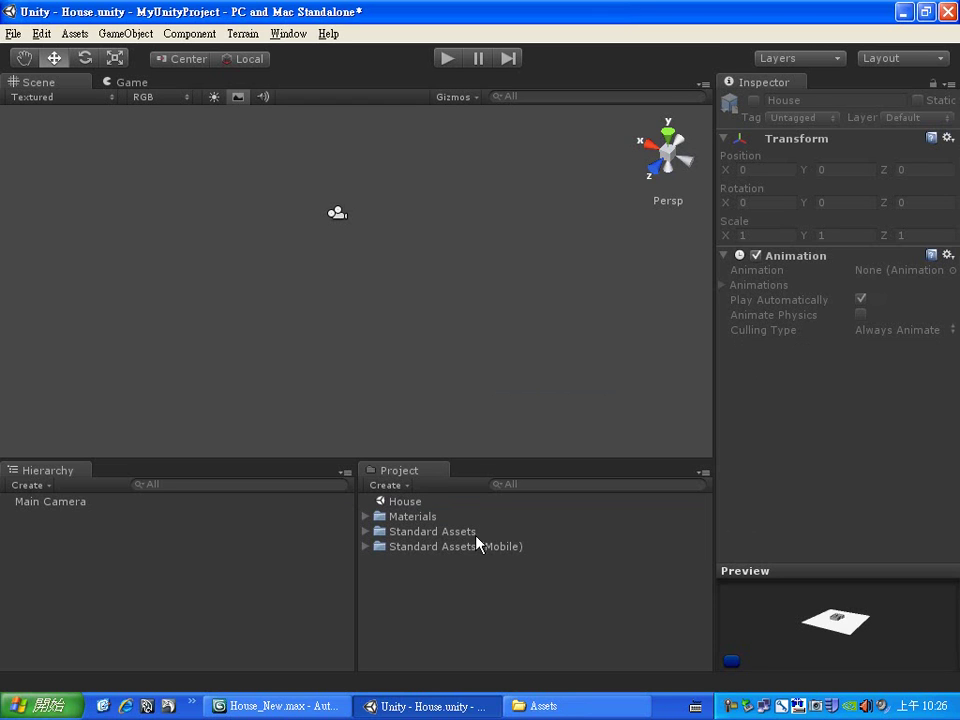
left_click(572, 705)
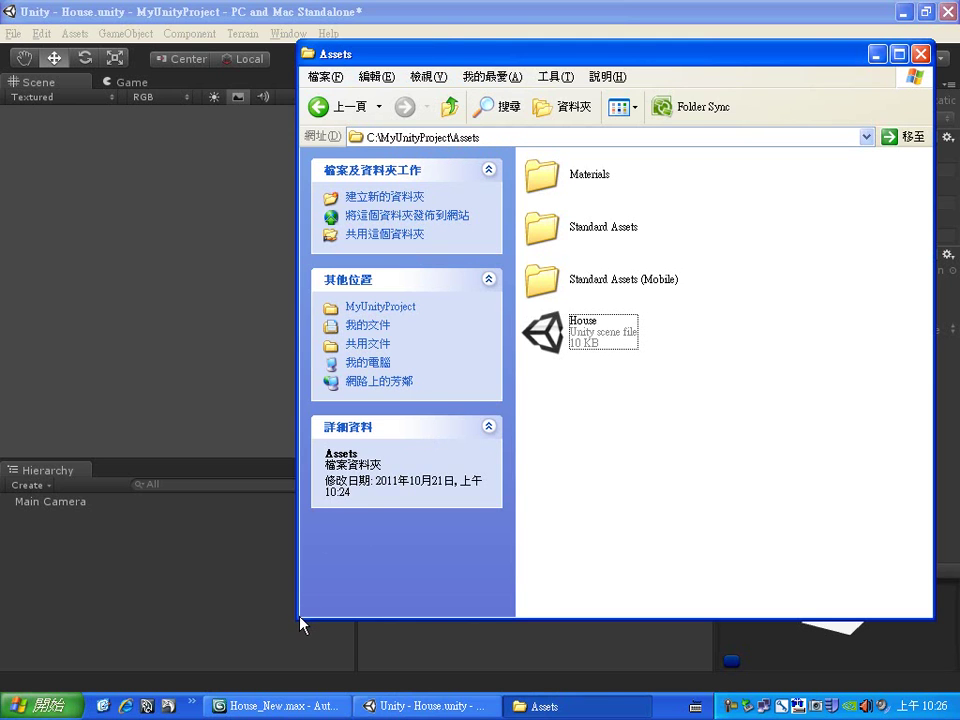
Shrink and reposition the Explorer window, open Materials and return to Assets, then switch to Unity
left_click_drag(300, 622, 355, 467)
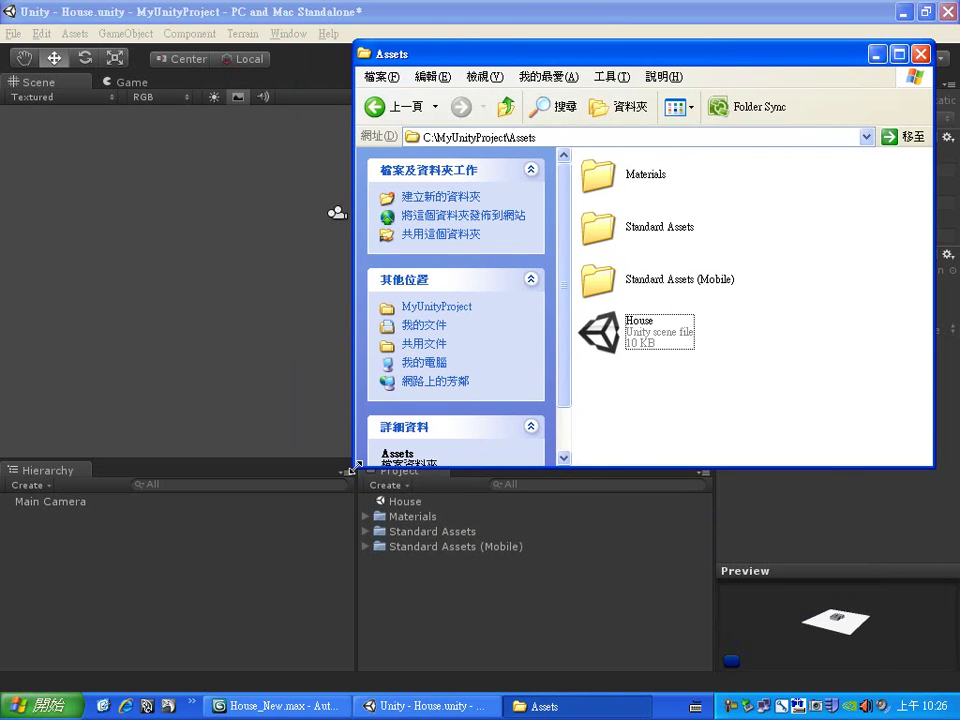
left_click_drag(495, 54, 337, 27)
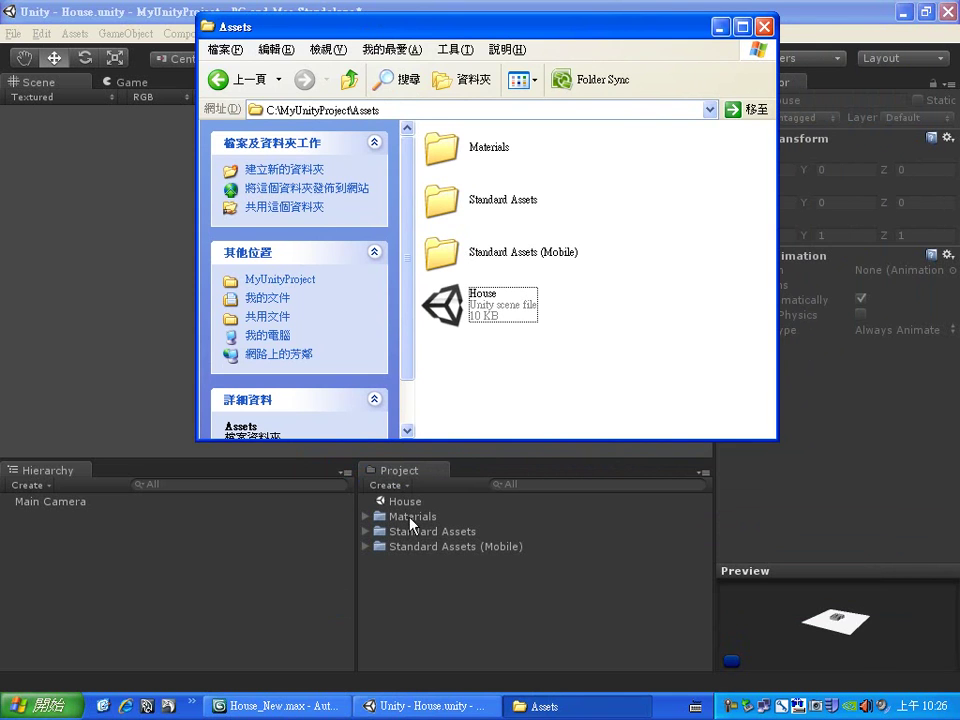
double_click(477, 149)
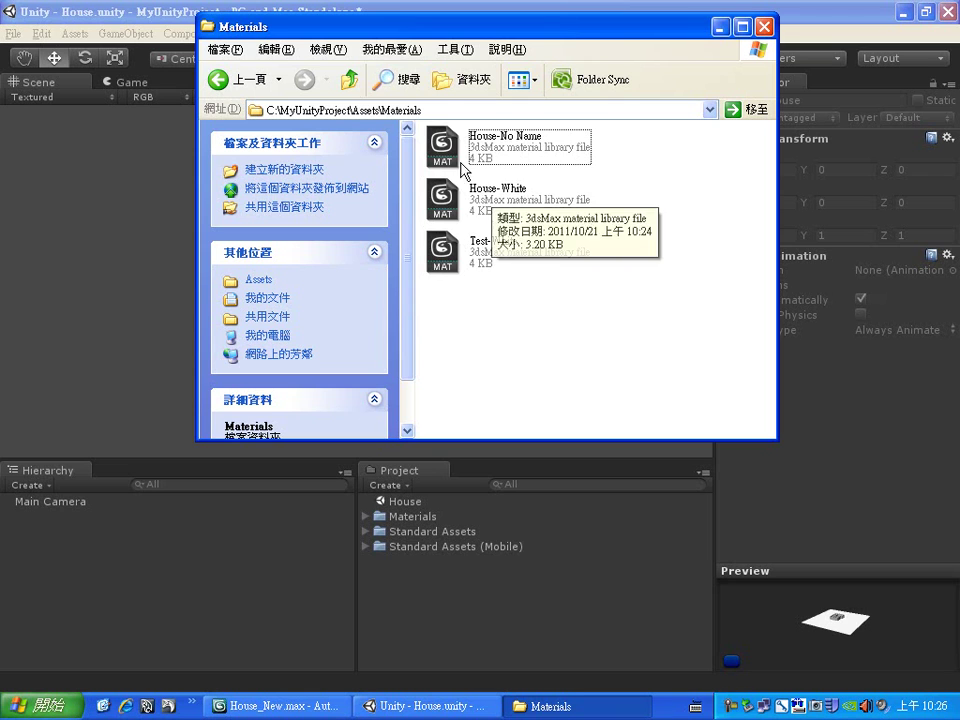
left_click(349, 79)
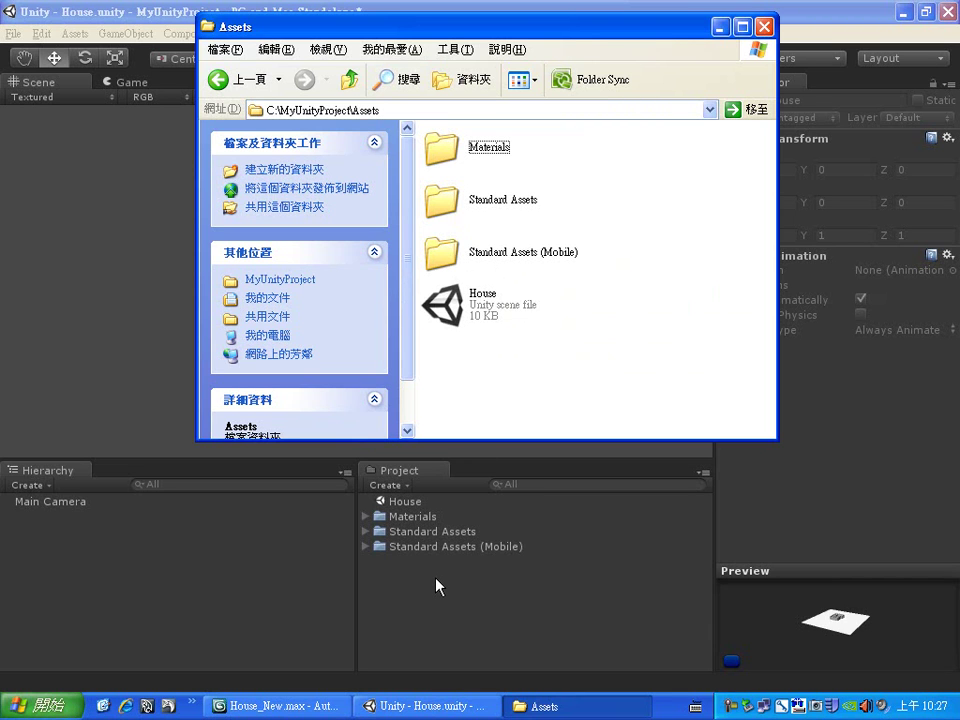
left_click(405, 587)
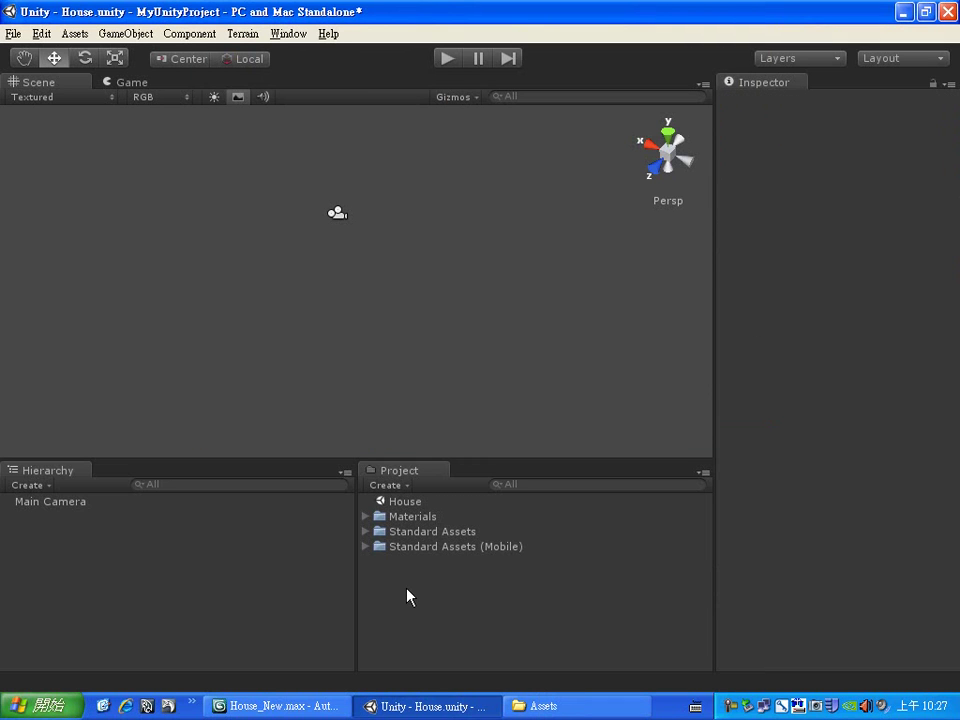
Create a folder named '3D Model' in the project's Assets and check it in Explorer
right_click(435, 587)
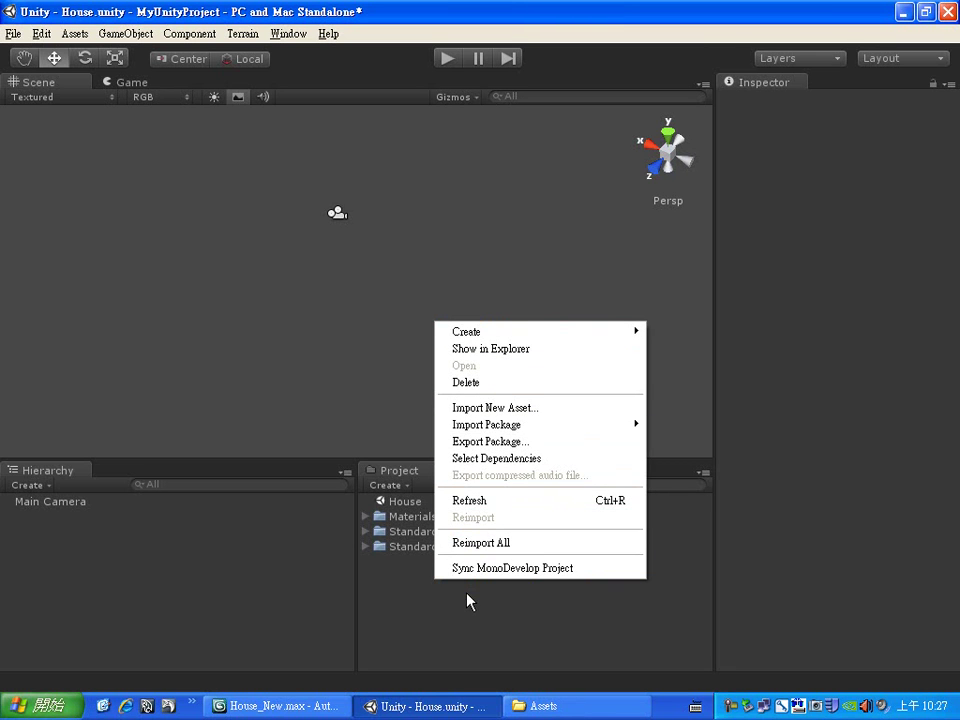
mouse_move(524, 336)
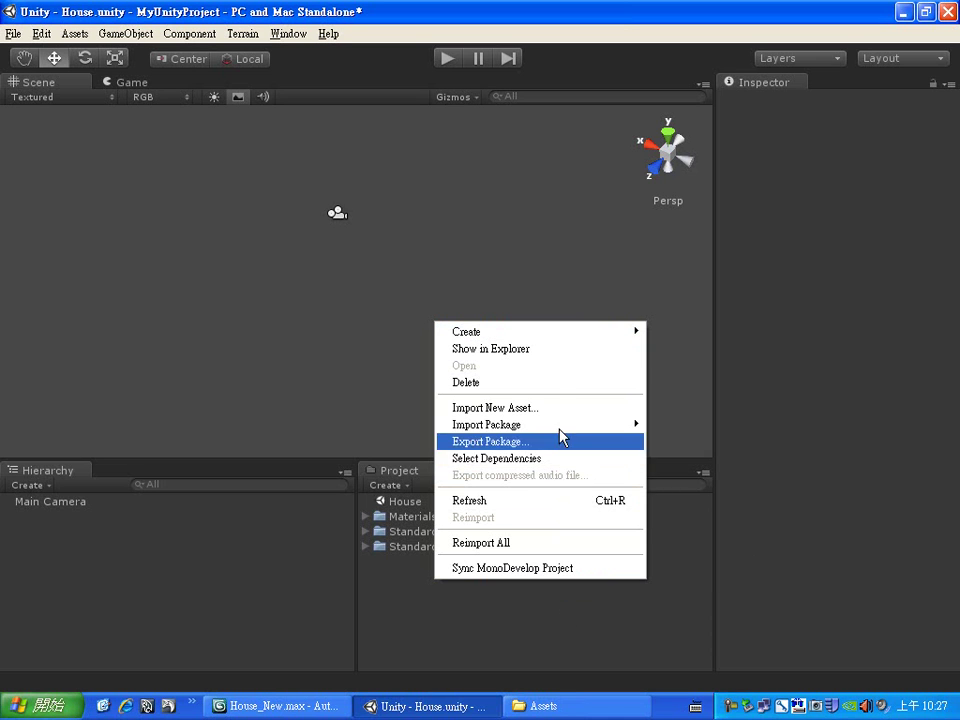
mouse_move(563, 341)
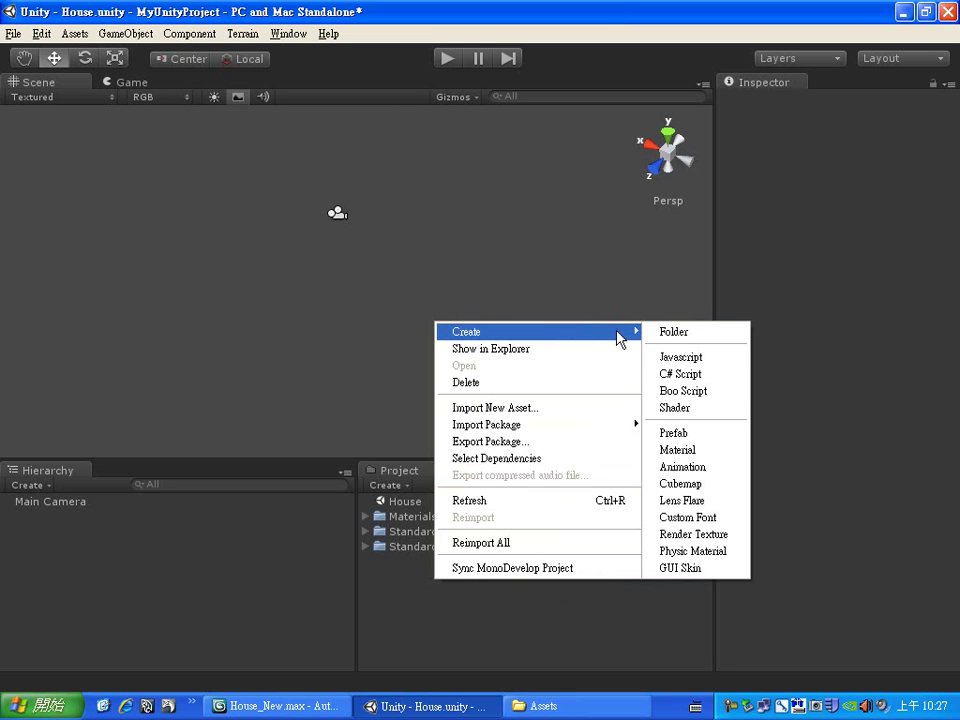
left_click(673, 334)
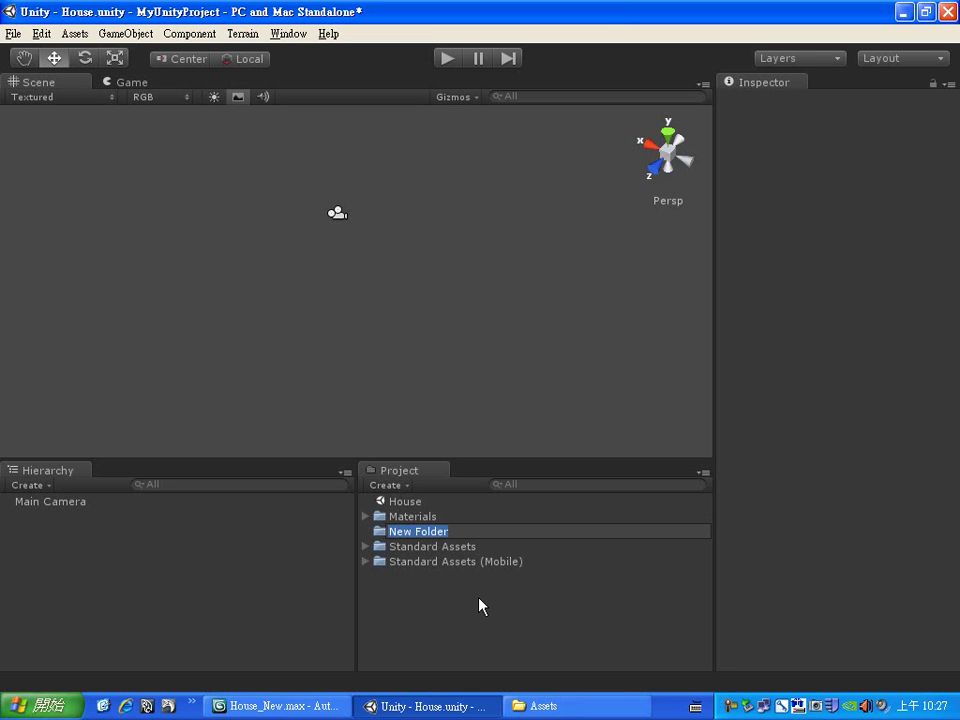
type("3D Model")
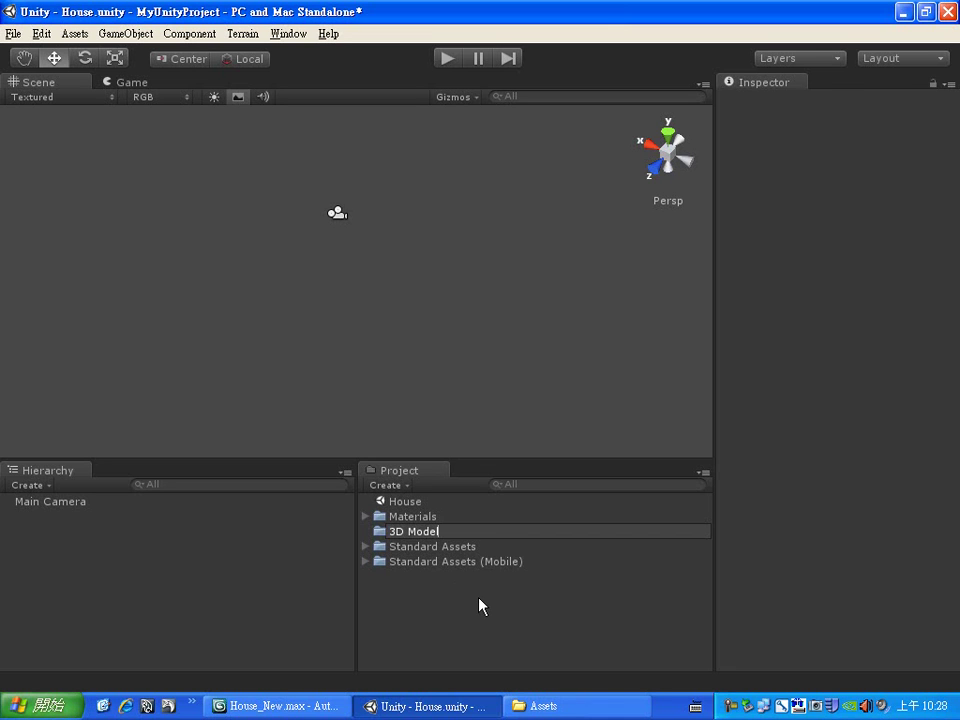
key("Return")
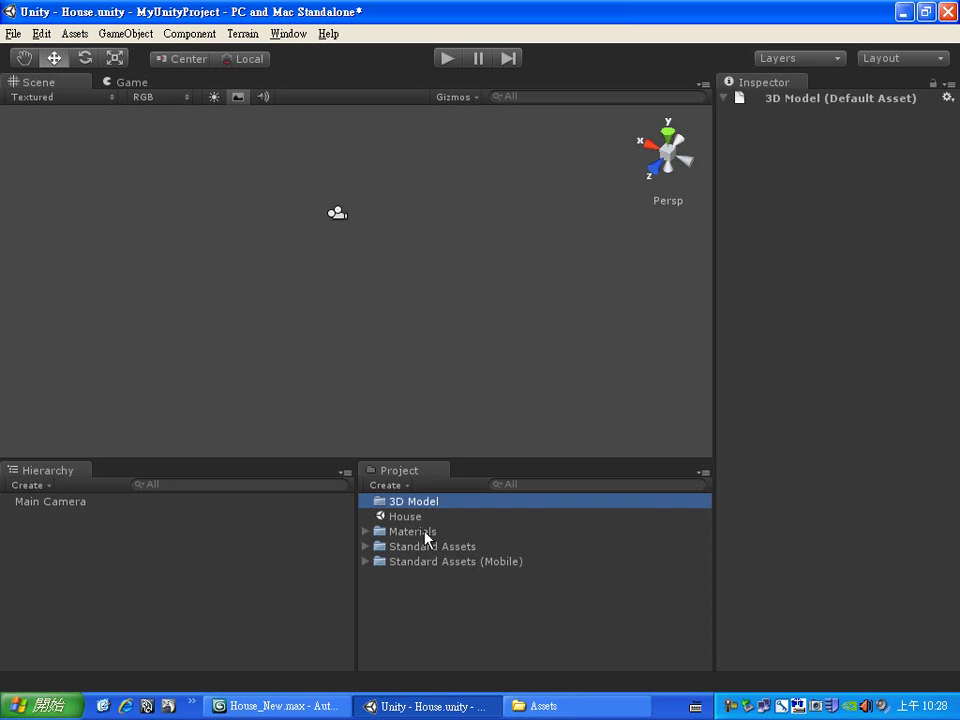
left_click(565, 706)
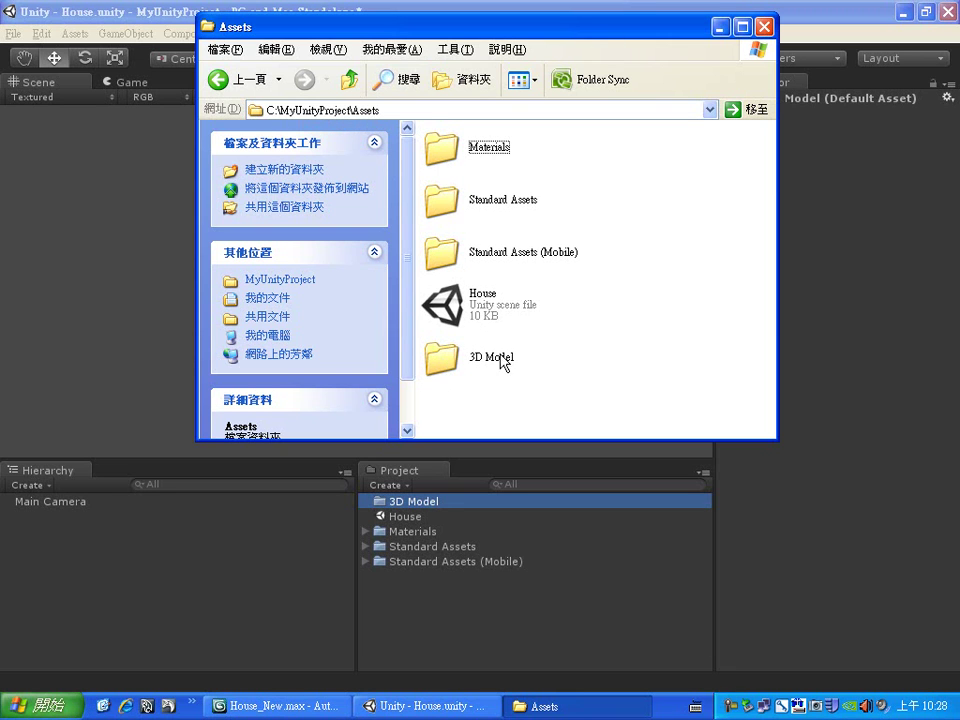
Open the new 3D Model folder in Assets and confirm it is empty
mouse_move(489, 368)
double_click(497, 362)
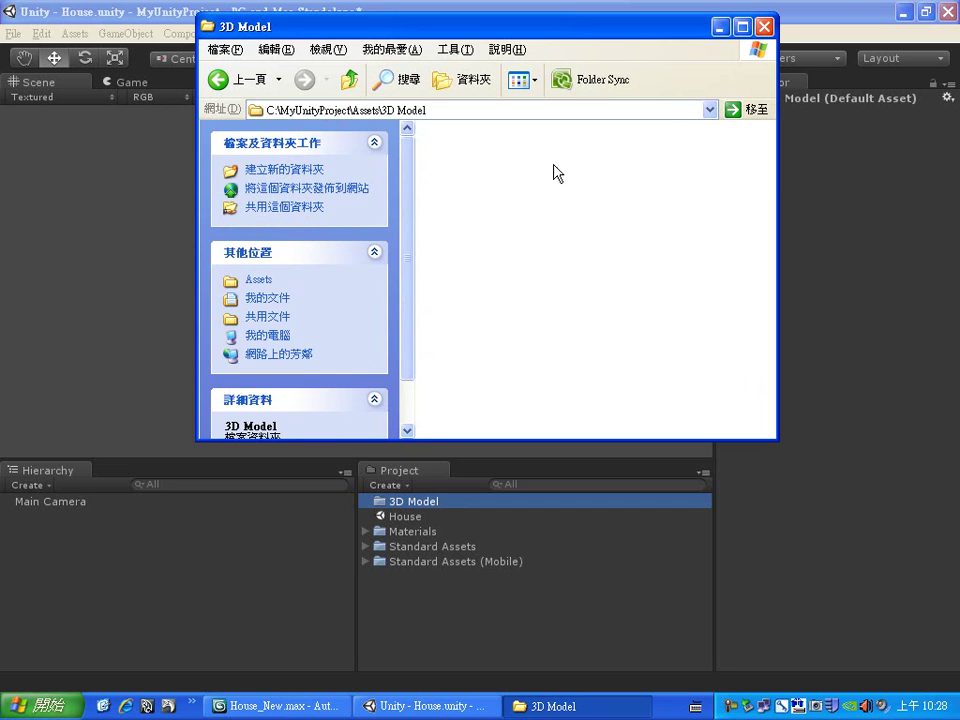
key("BackSpace")
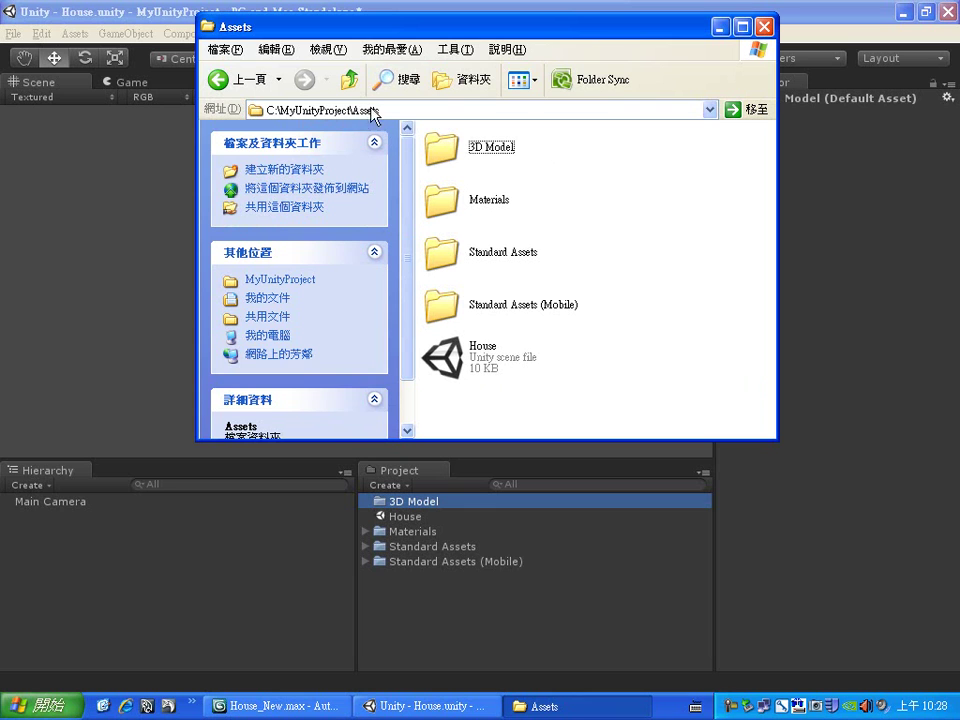
mouse_move(446, 130)
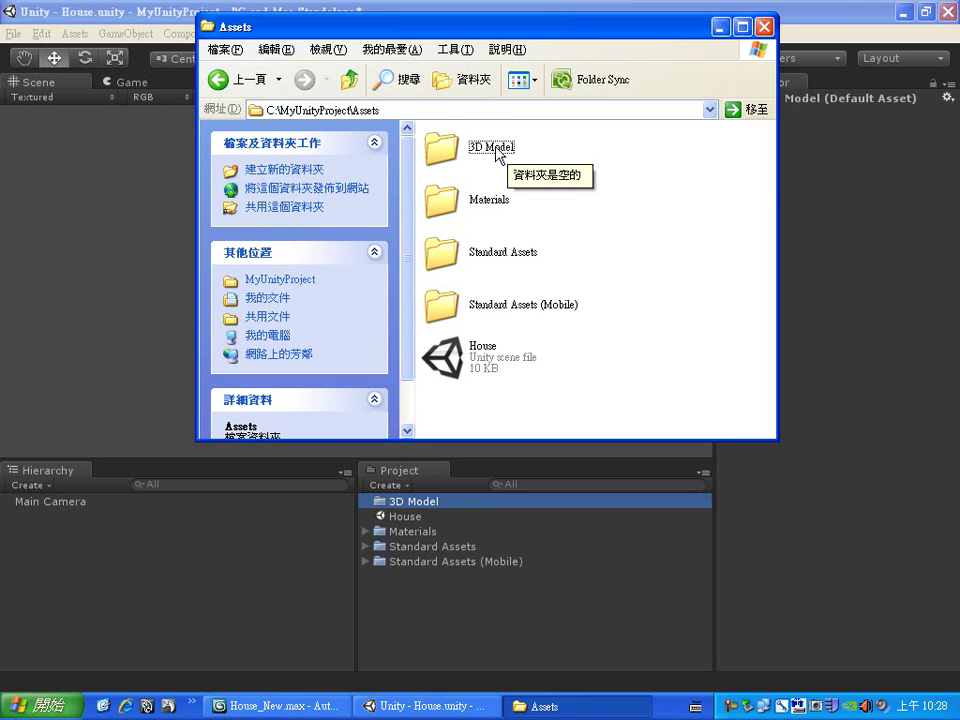
double_click(499, 155)
Minimise Unity and open drive C from My Computer beside the 3D Model window
left_click(905, 15)
left_click_drag(428, 30, 522, 153)
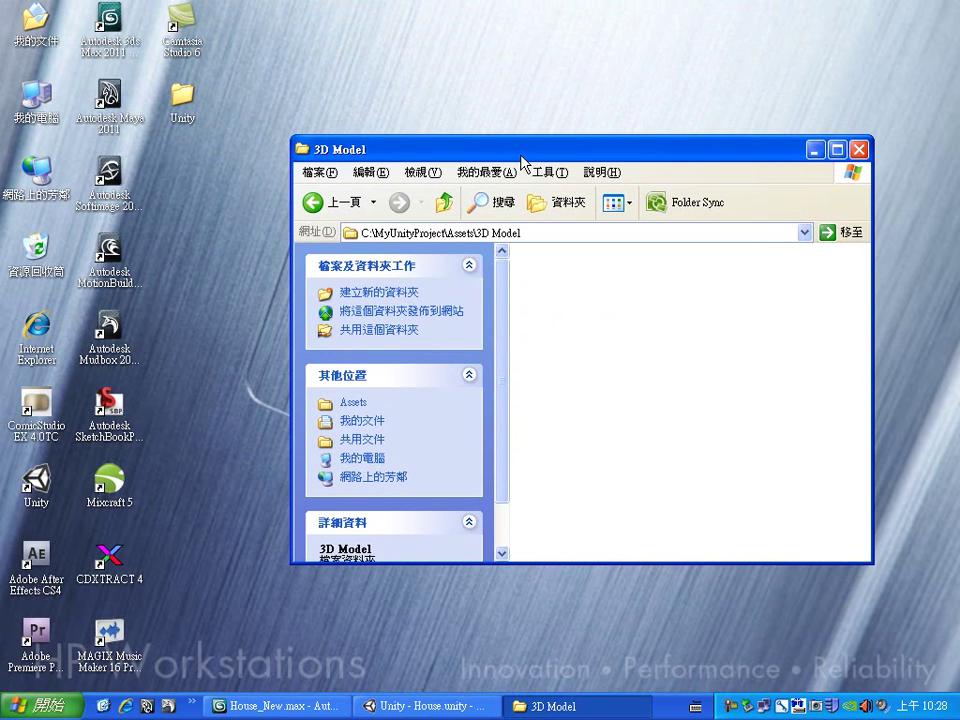
double_click(35, 82)
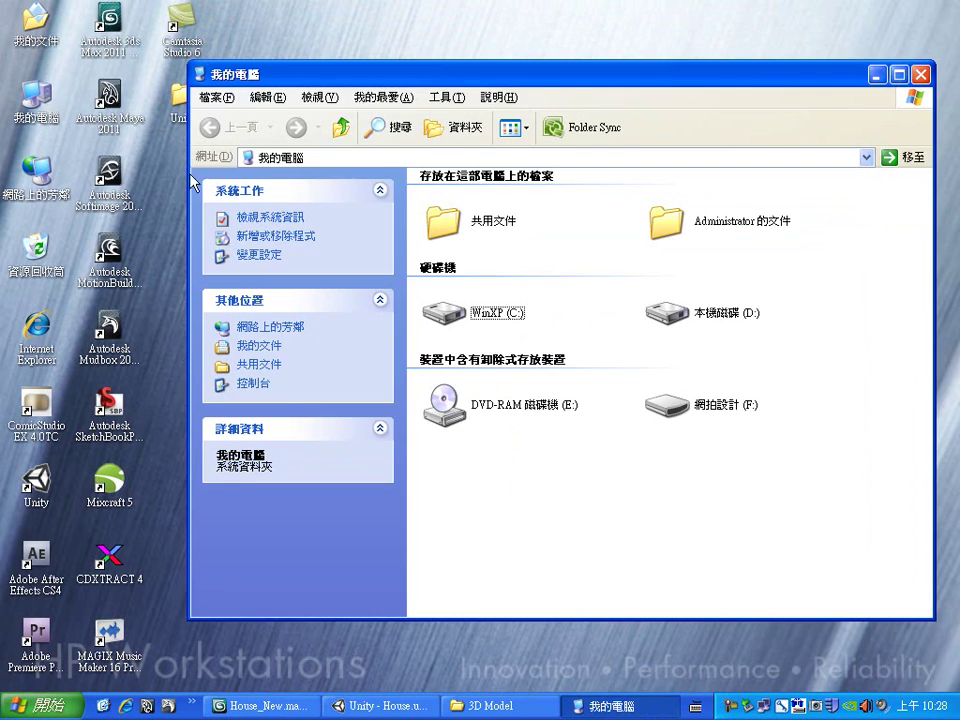
left_click_drag(449, 87, 278, 146)
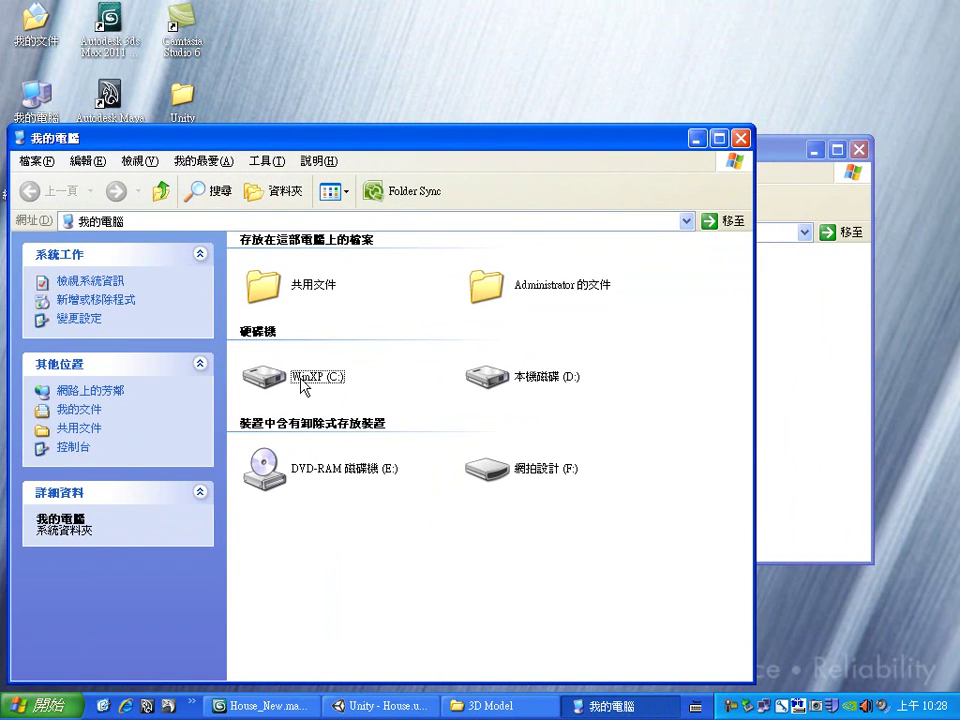
double_click(302, 385)
left_click_drag(750, 388, 750, 478)
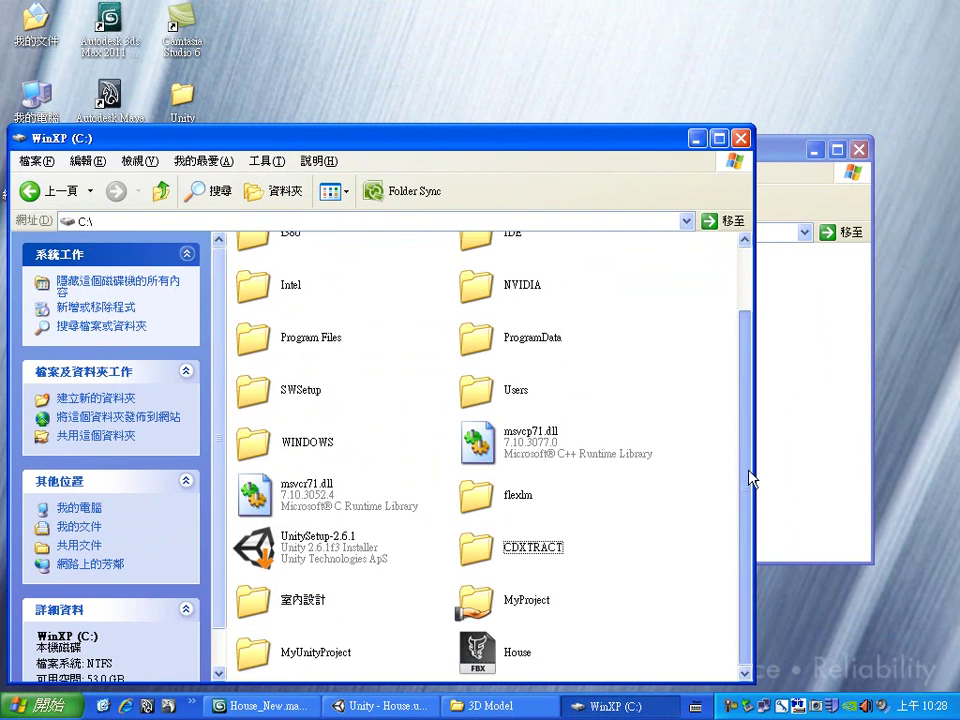
Move House.fbx from drive C into the 3D Model folder, then close the C: window
left_click(480, 636)
left_click_drag(490, 650, 790, 505)
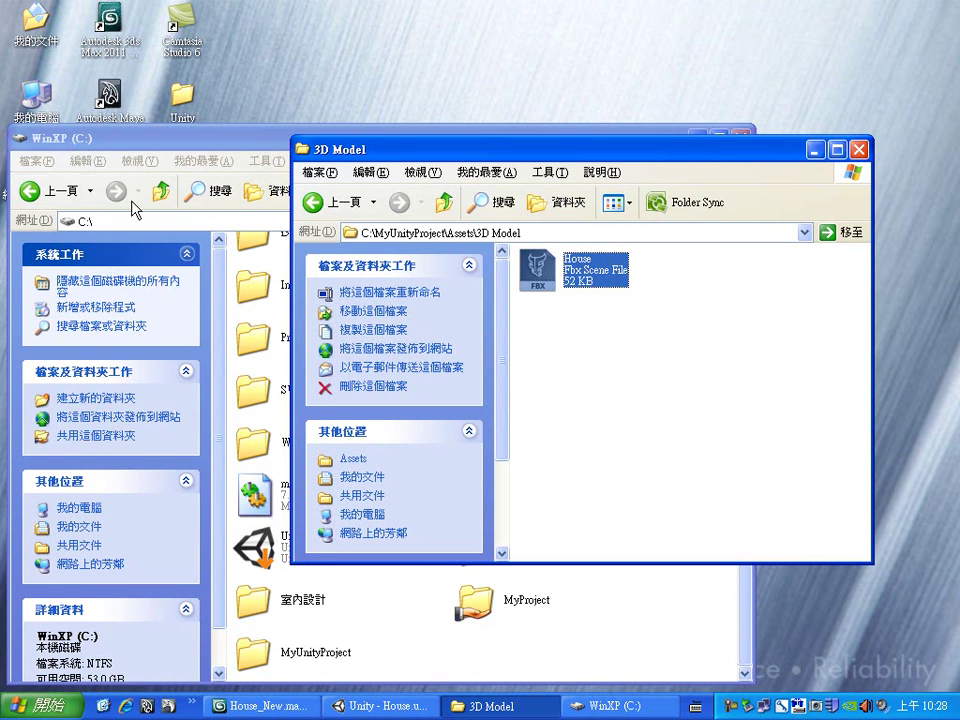
double_click(22, 138)
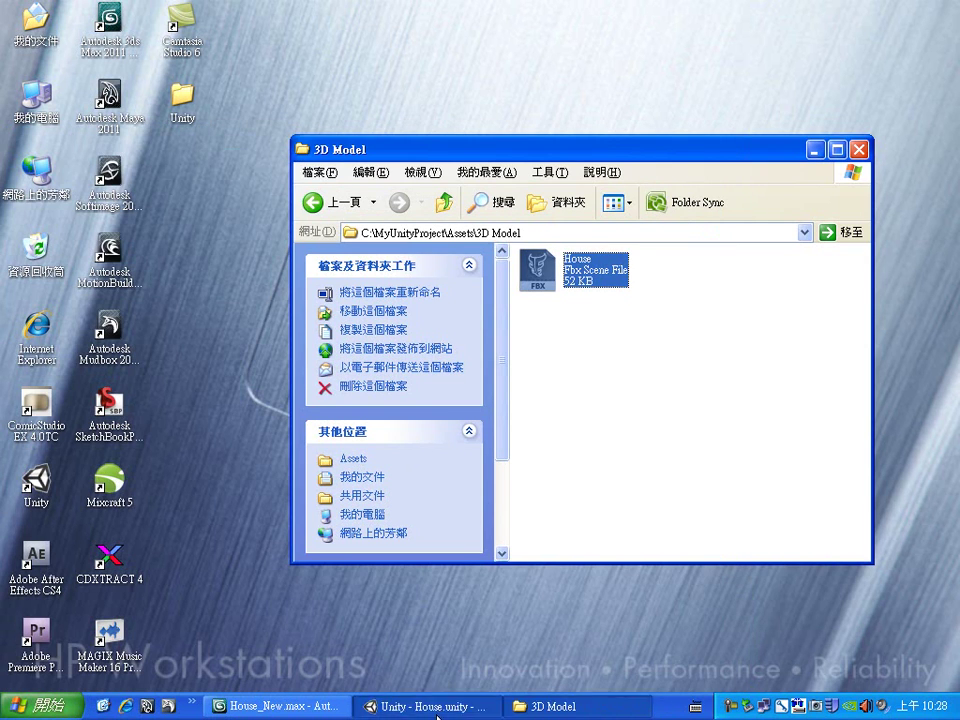
Back in Unity, expand the 3D Model folder in the Project panel
left_click(440, 706)
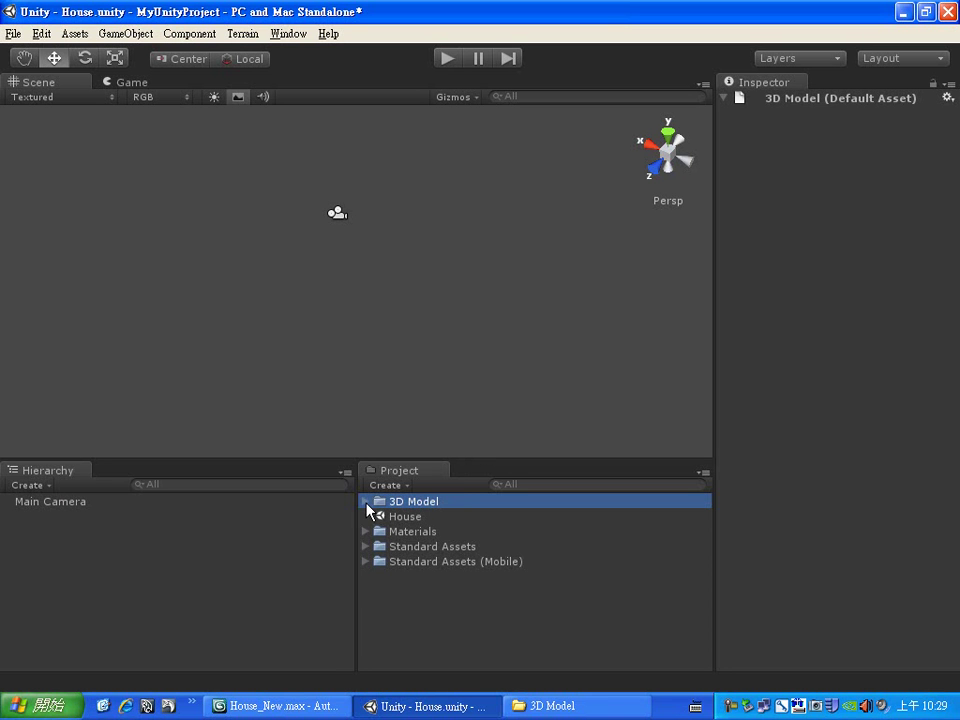
left_click(365, 502)
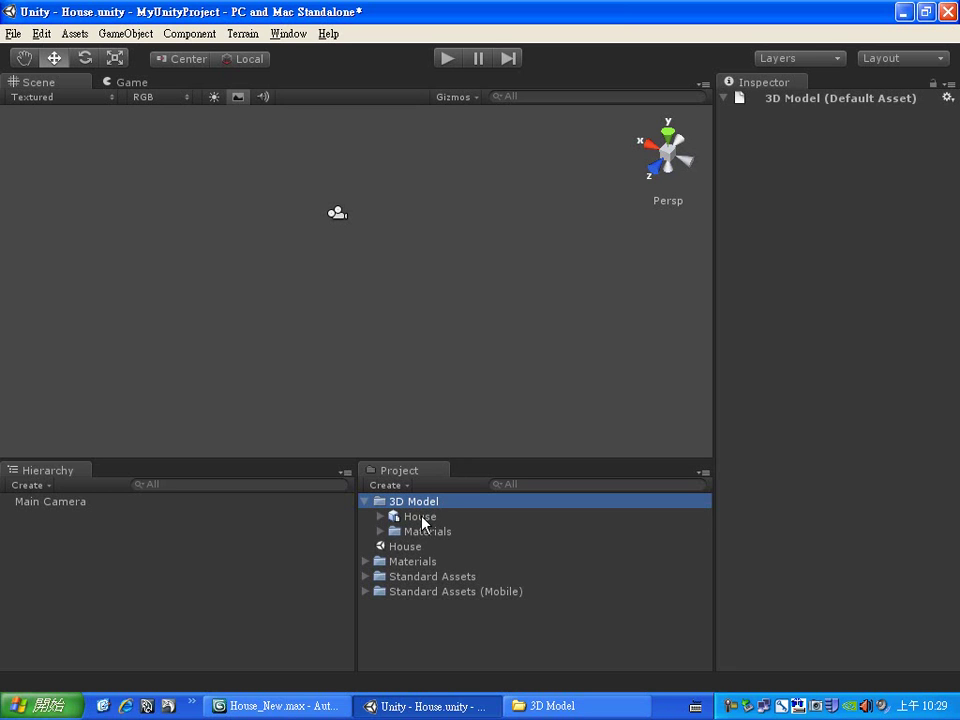
left_click(366, 503)
left_click(366, 503)
left_click(366, 501)
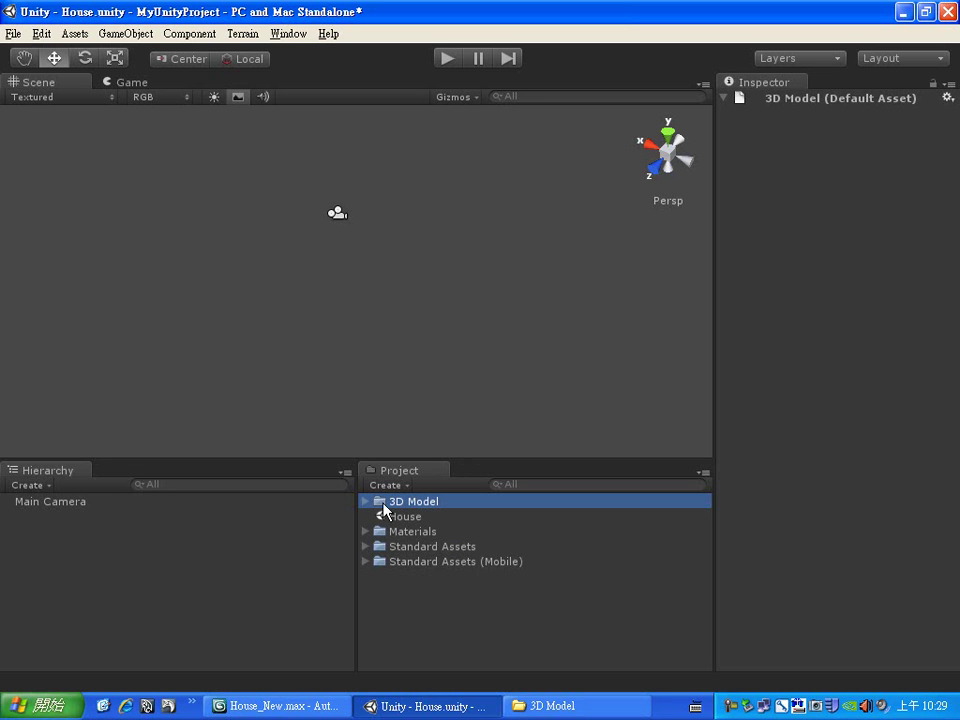
left_click(366, 502)
Select the imported House model, review its meshes, then collapse it
left_click(424, 518)
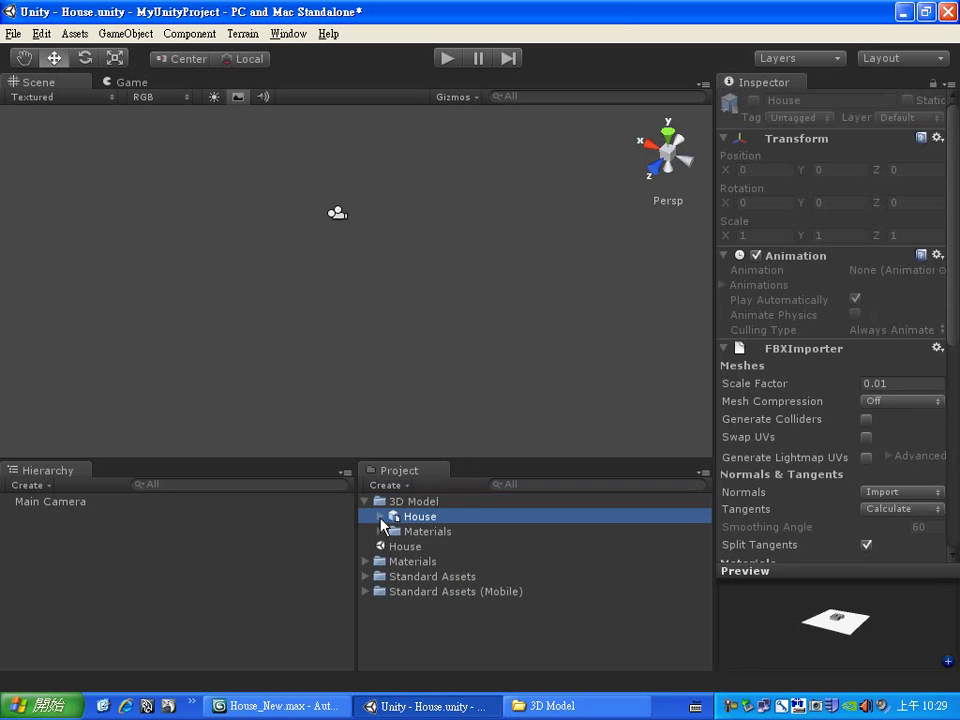
left_click(380, 516)
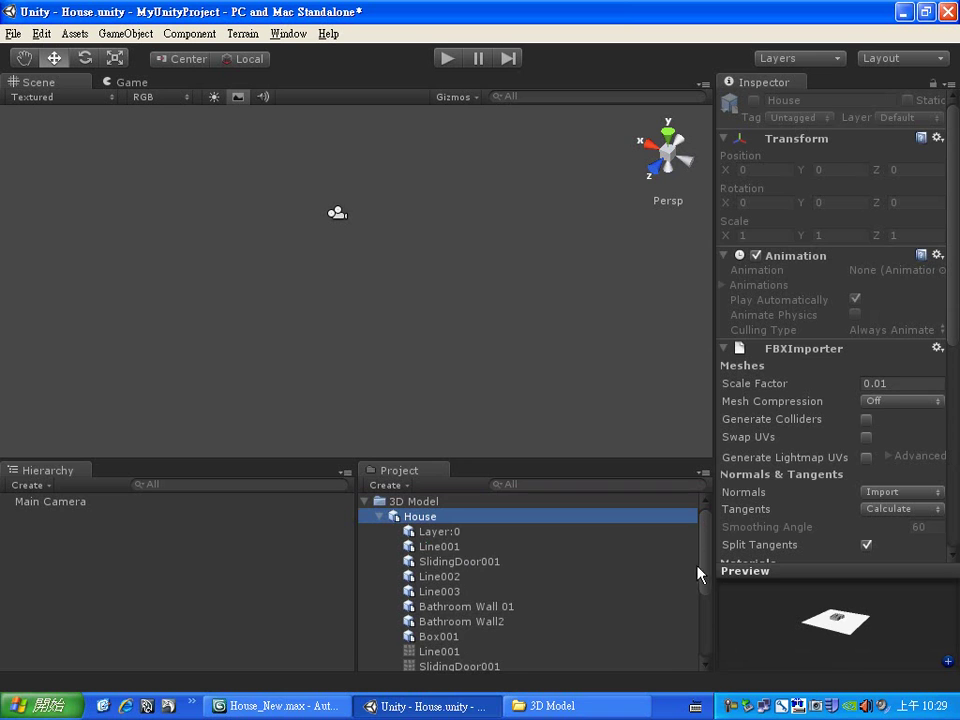
scroll(700, 576, "down", 3)
left_click_drag(703, 585, 703, 606)
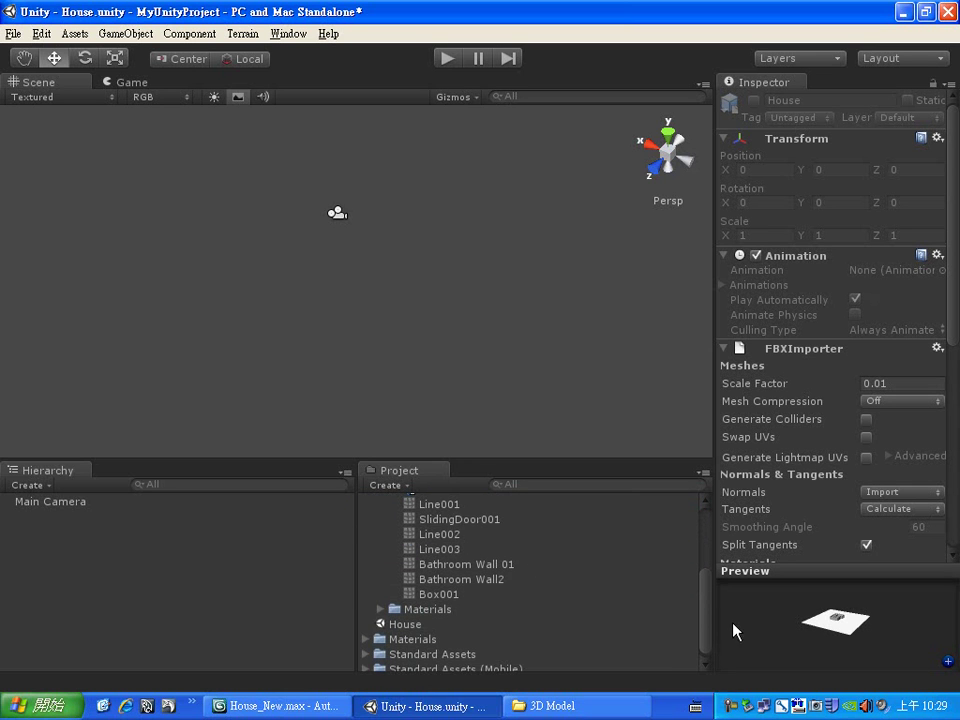
left_click_drag(703, 627, 706, 530)
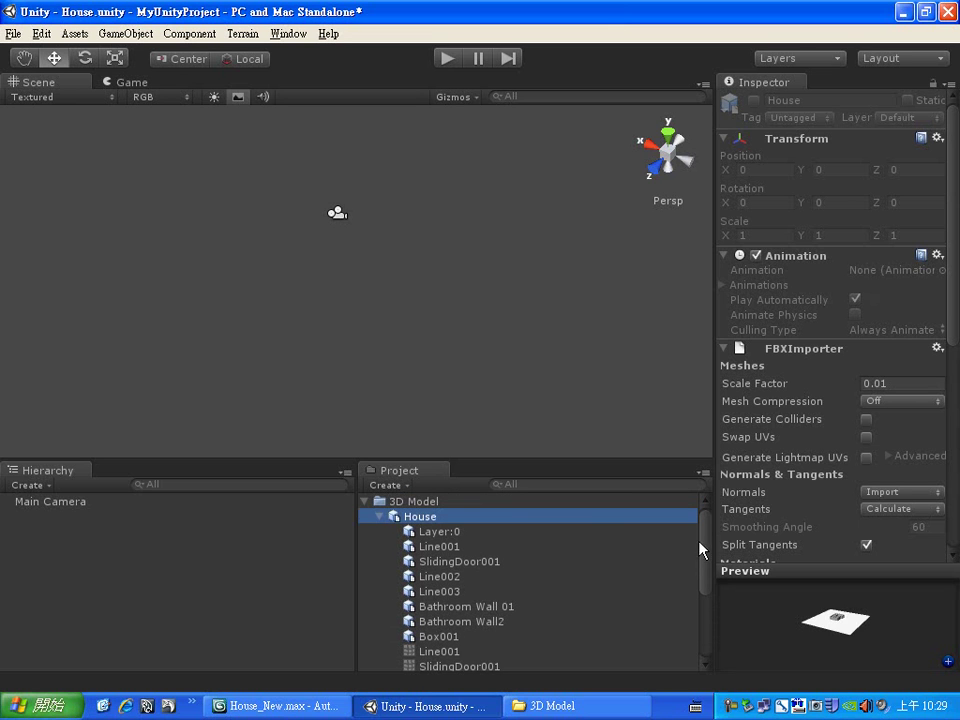
mouse_move(707, 538)
left_mouse_down()
mouse_move(705, 588)
mouse_move(707, 525)
left_mouse_up()
left_click(380, 517)
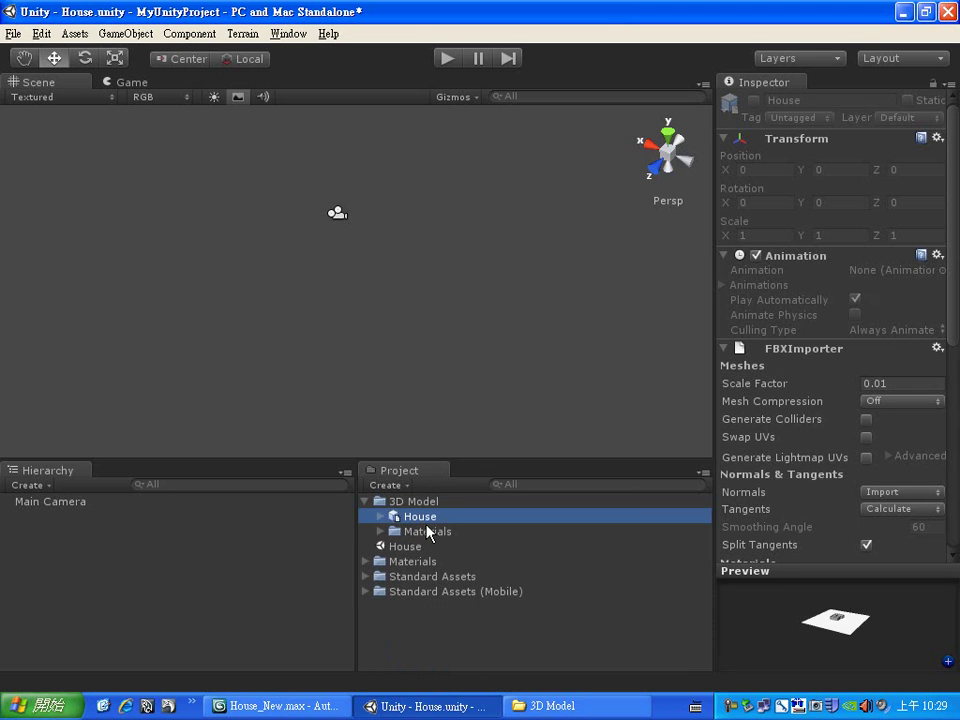